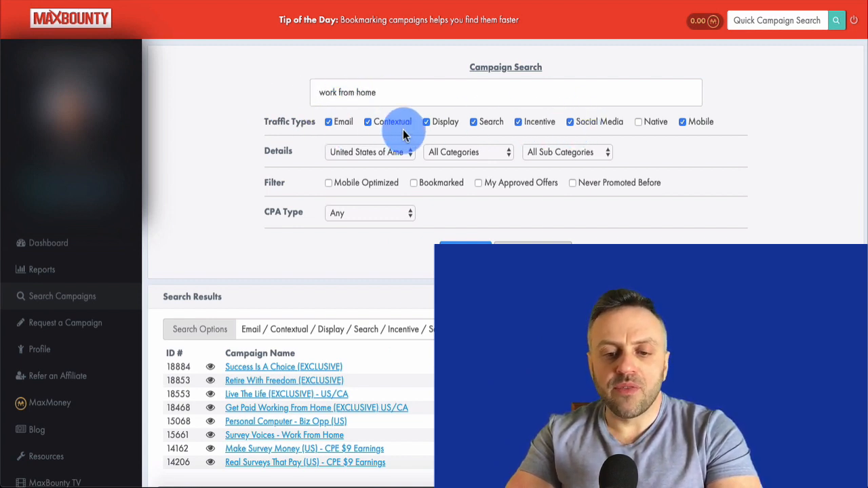
Check the country choices of the "work from home" campaign search, keeping United States of America selected.
left_click(365, 159)
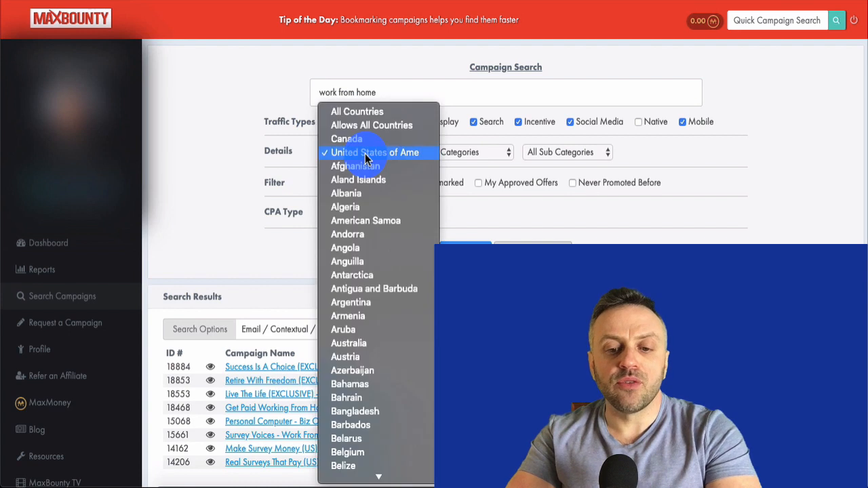
left_click(362, 160)
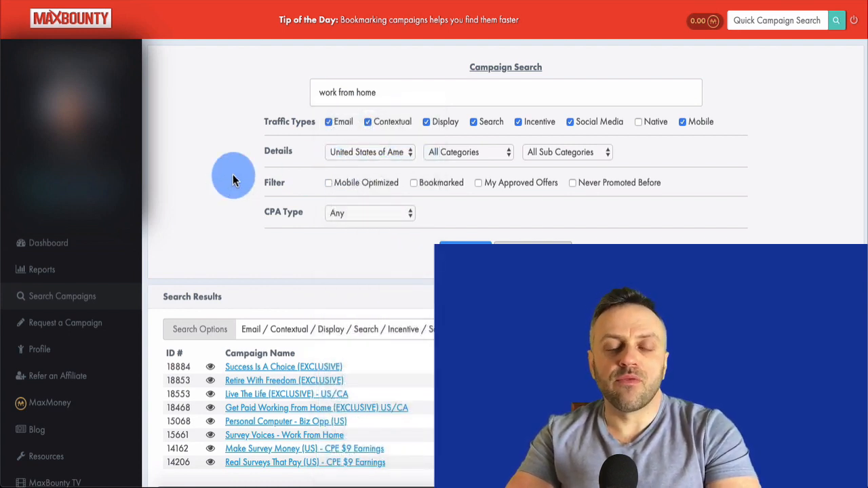
left_click(364, 154)
left_click(364, 157)
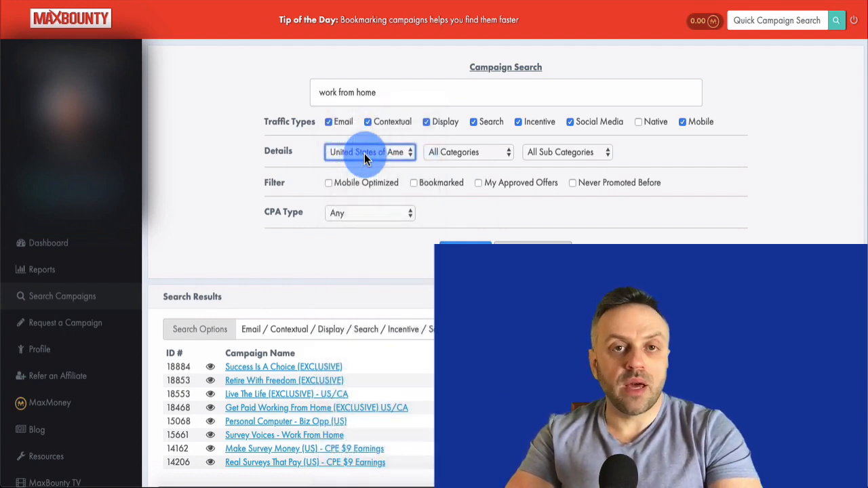
Review the CPA types, rates, EPC and traffic types of the found campaigns and view the Success Is A Choice (EXCLUSIVE) campaign details.
scroll(363, 382, "down", 2)
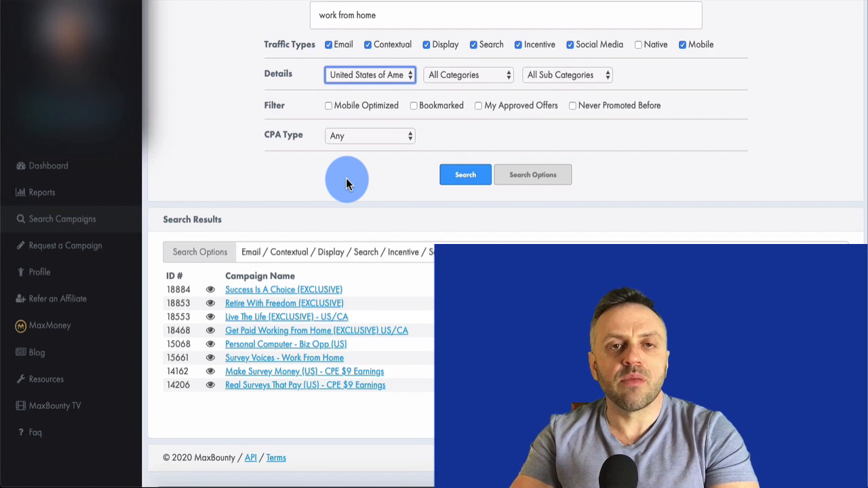
scroll(274, 181, "up", 2)
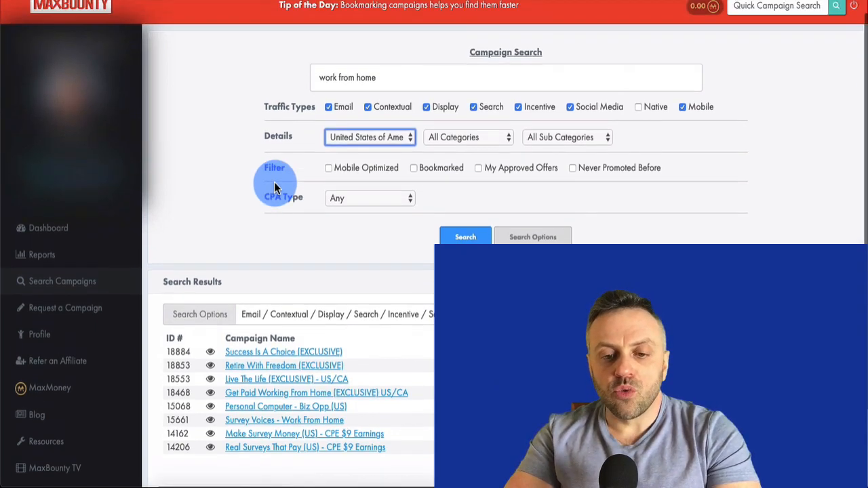
scroll(264, 249, "down", 1)
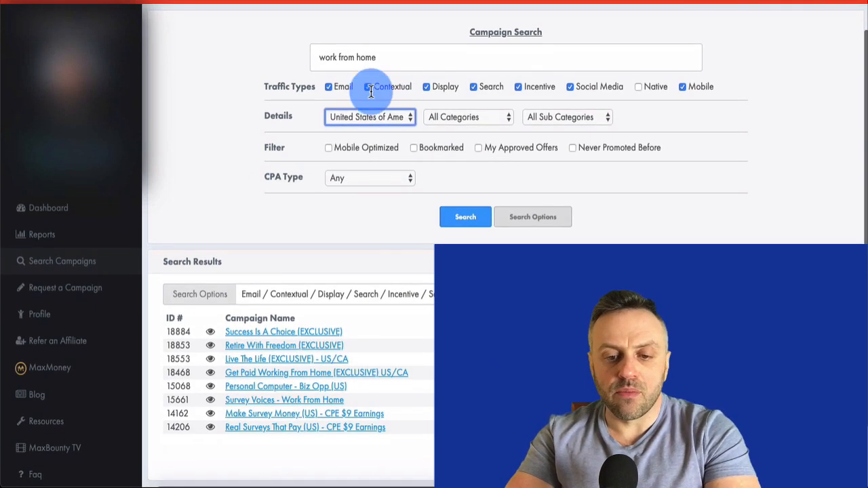
scroll(331, 210, "down", 2)
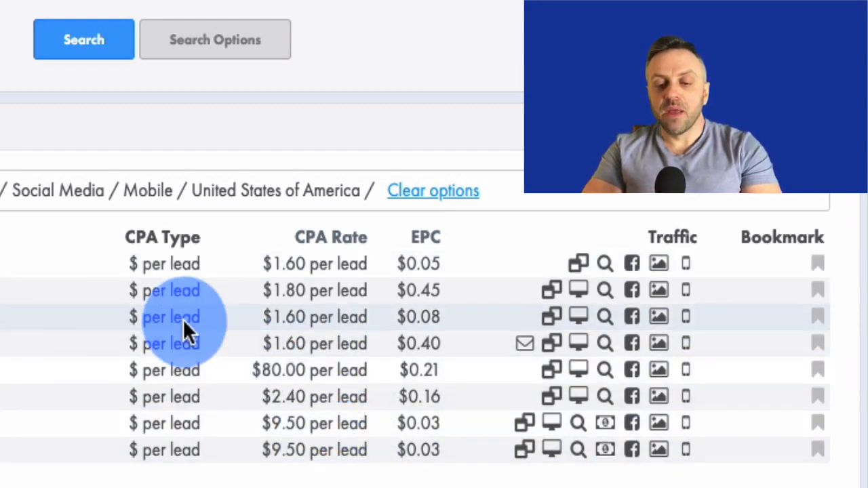
scroll(1, 349, "up", 2)
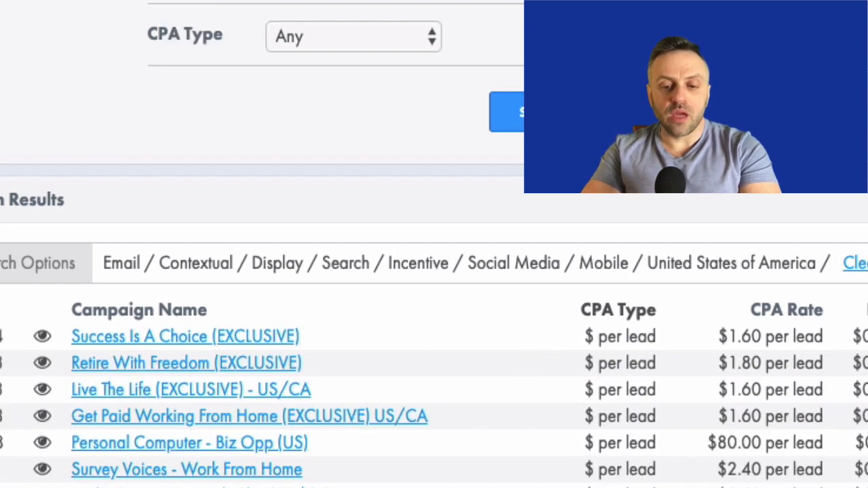
scroll(120, 92, "down", 5)
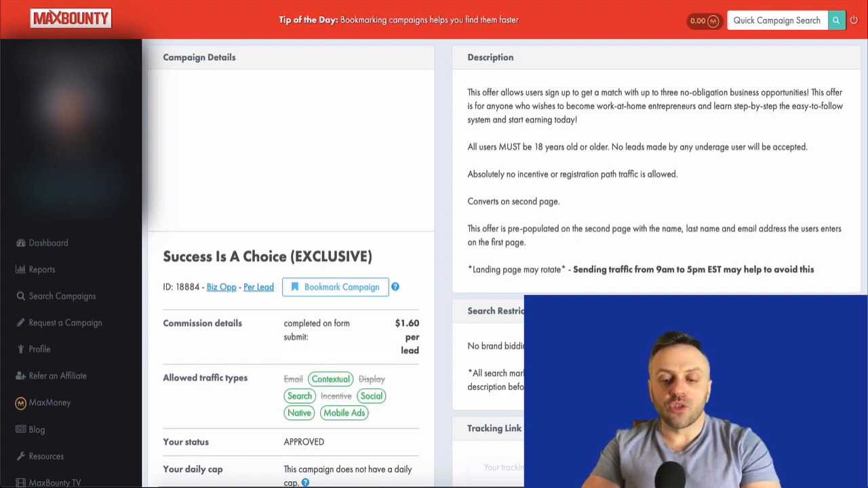
Switch to Pinterest and look through the pins on the home feed.
key("super+Left")
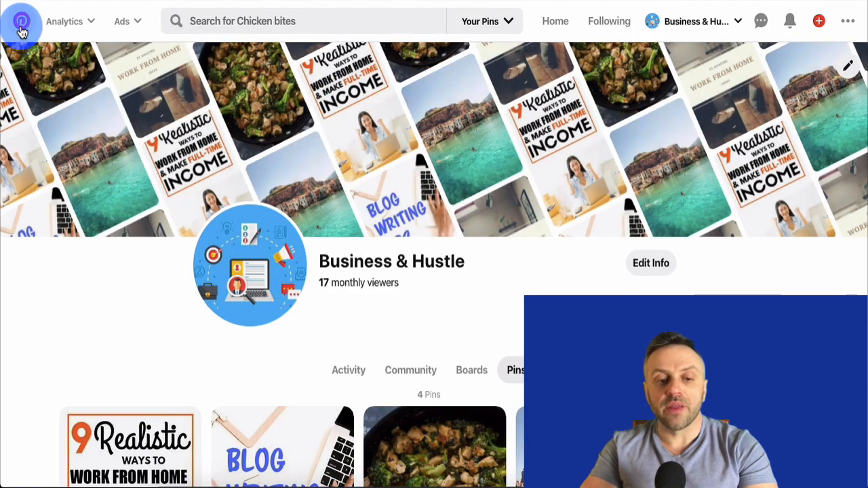
left_click(21, 22)
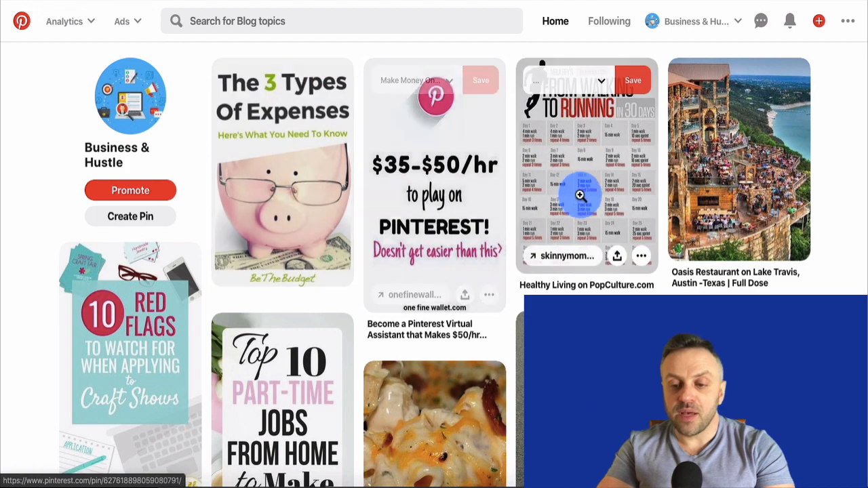
scroll(486, 221, "down", 2)
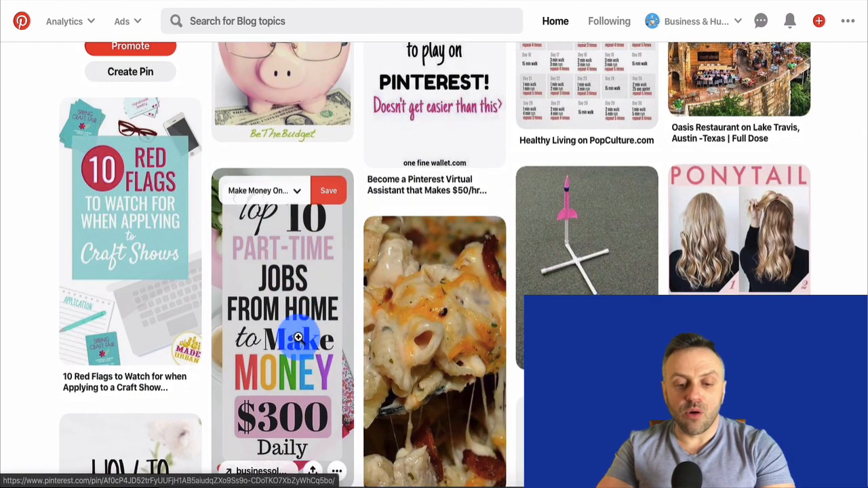
scroll(288, 339, "up", 2)
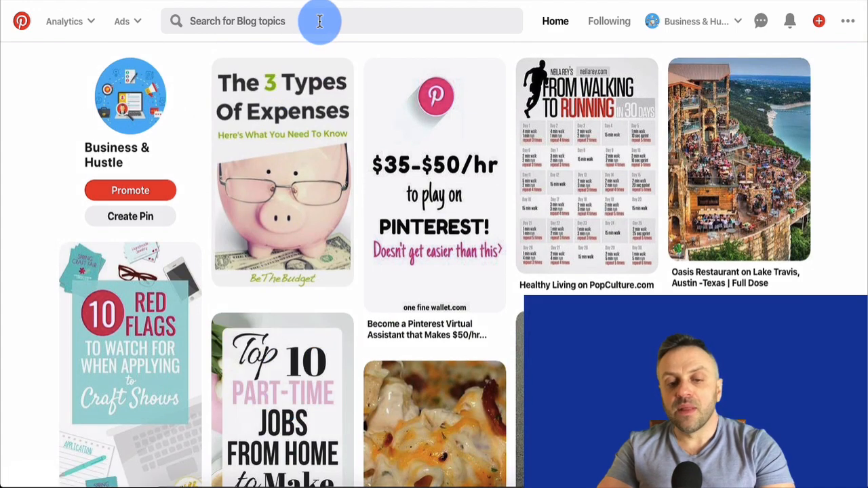
Search Pinterest for "work from home" and open the pin "9 Realistic Ways To Work From Home and Make Full-Time Income".
left_click(319, 21)
left_click(223, 84)
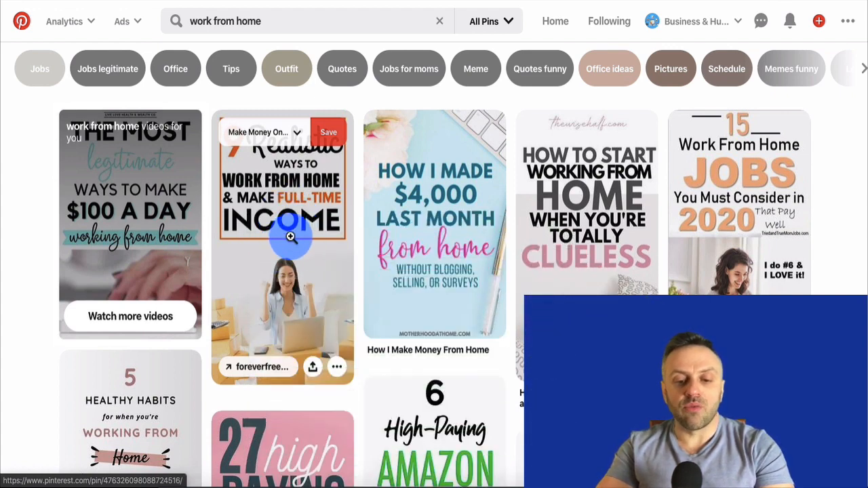
left_click(288, 242)
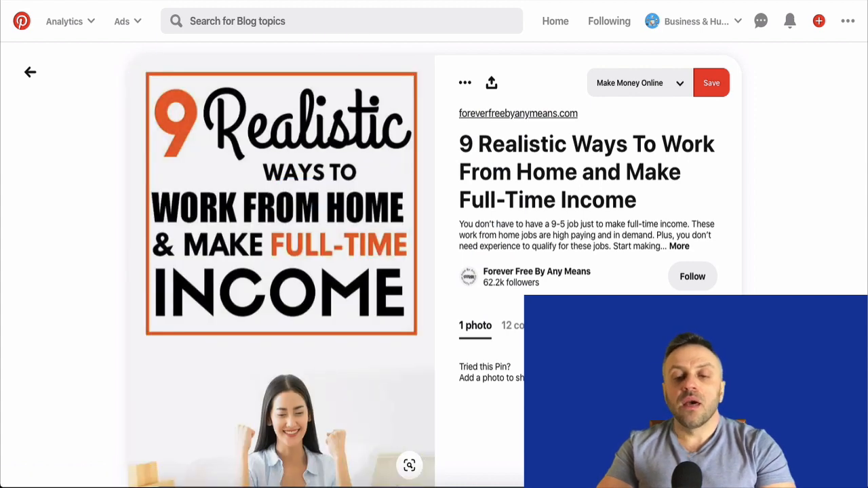
Switch to the pin's article on foreverfreebyanymeans.com and skim it from the title to the related posts, including its ad and job sections.
key("ctrl+Tab")
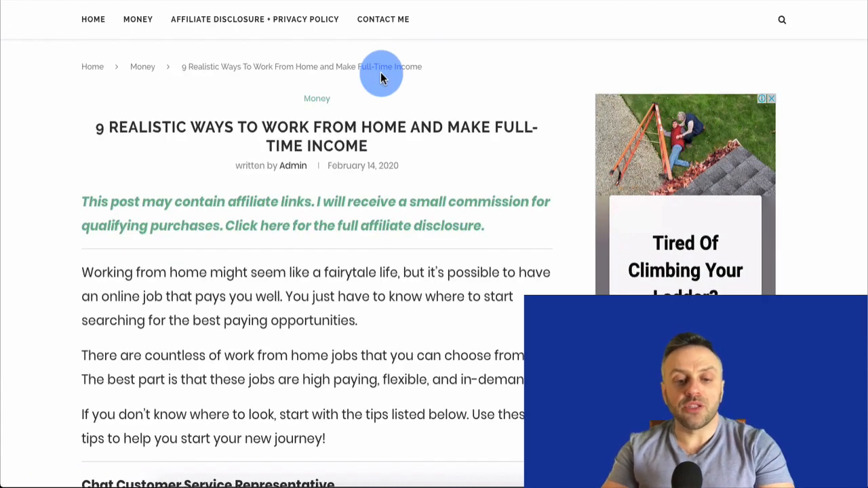
scroll(306, 198, "up", 2)
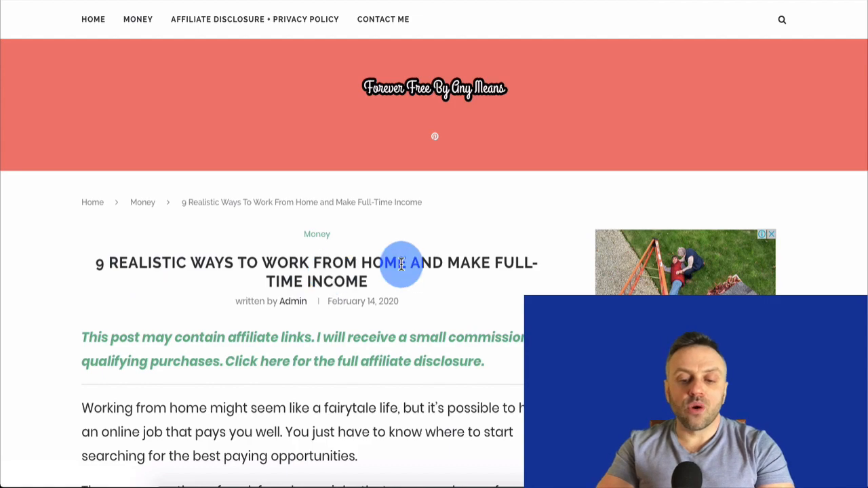
scroll(356, 301, "down", 20)
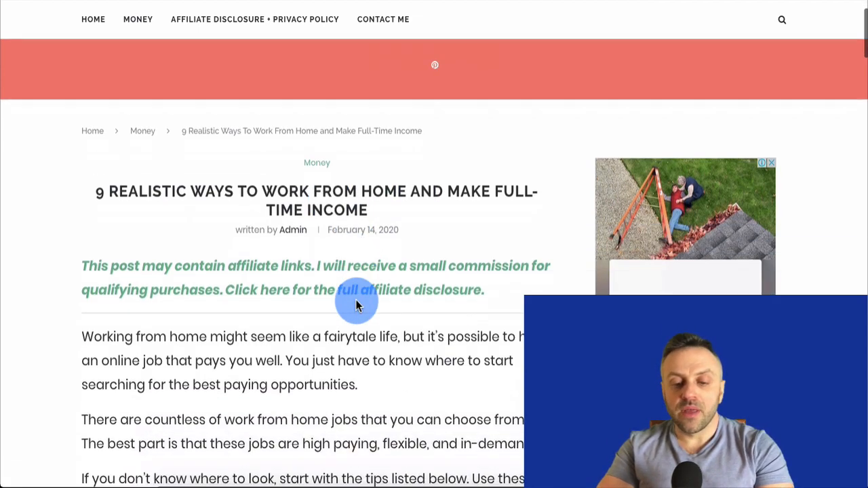
scroll(348, 271, "up", 4)
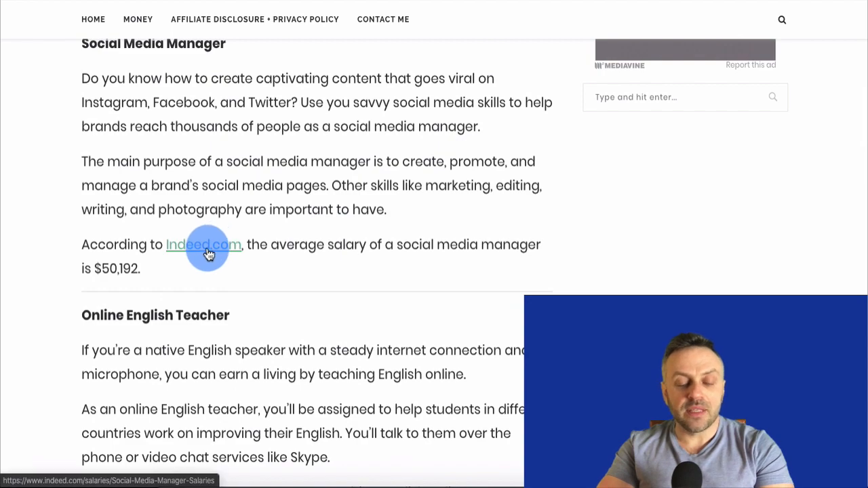
scroll(368, 210, "up", 15)
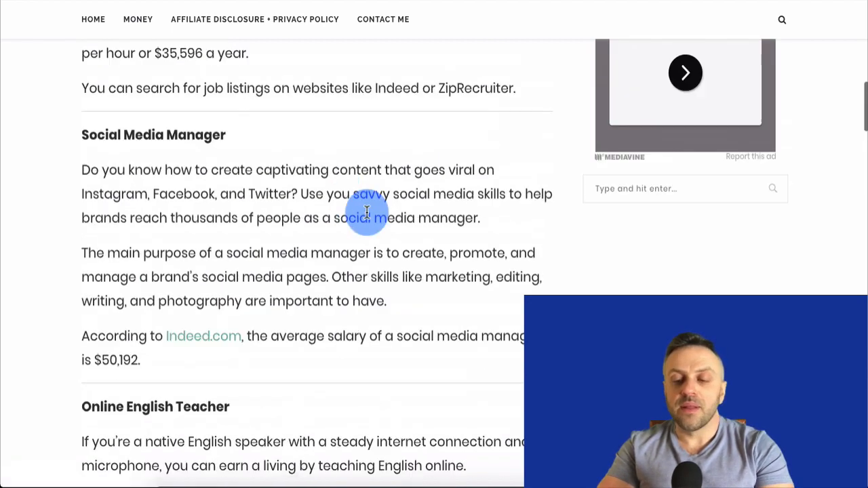
scroll(366, 211, "down", 3)
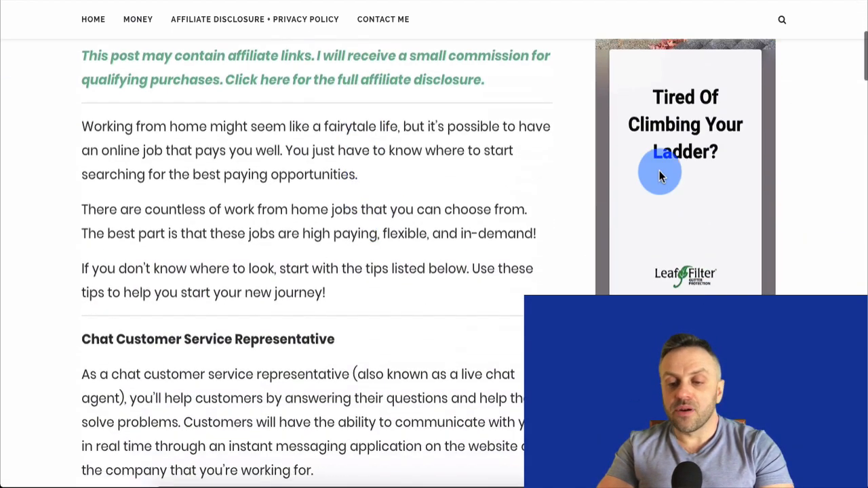
scroll(496, 258, "down", 20)
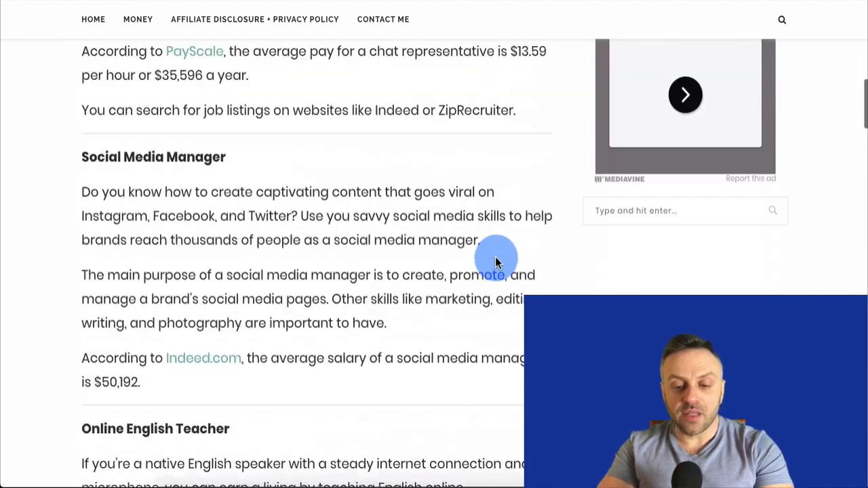
scroll(496, 258, "down", 20)
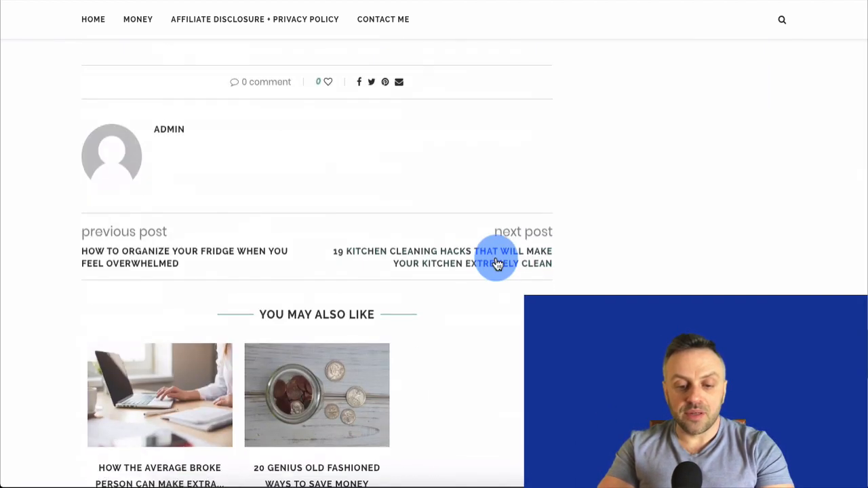
scroll(334, 183, "up", 4)
scroll(335, 184, "up", 20)
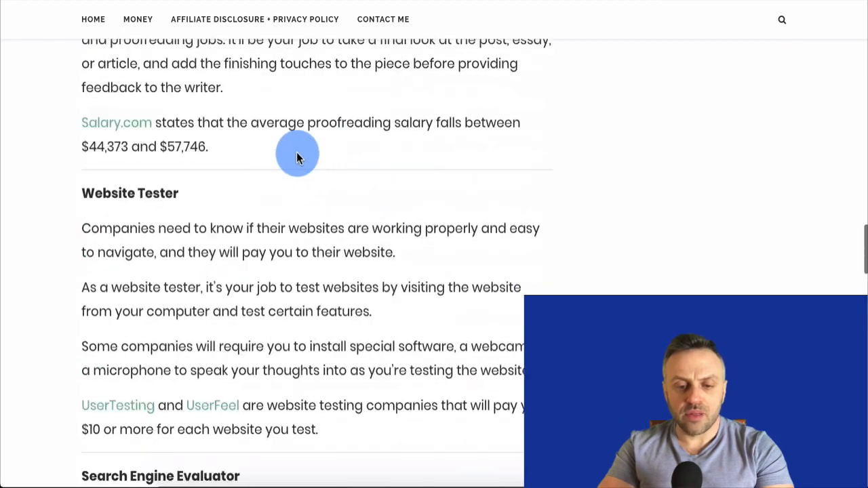
scroll(297, 154, "up", 10)
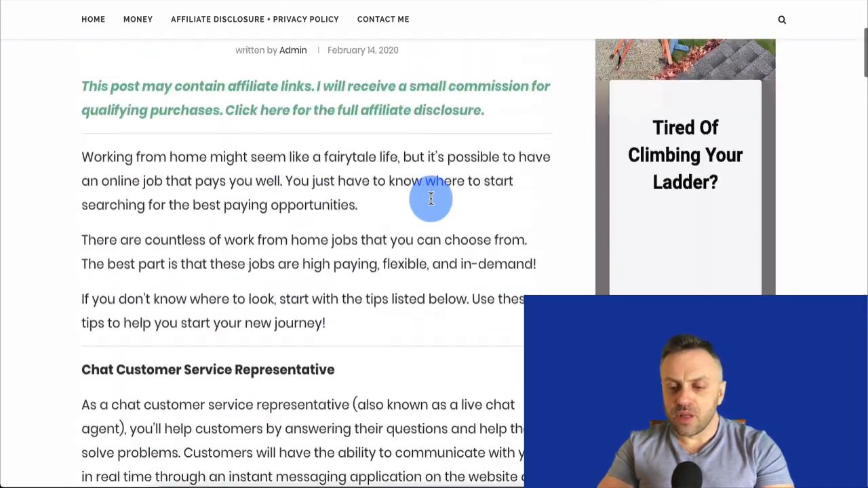
Examine the outbound links in the article's job sections, from Chat Customer Service Representative to Search Engine Evaluator.
scroll(401, 236, "down", 10)
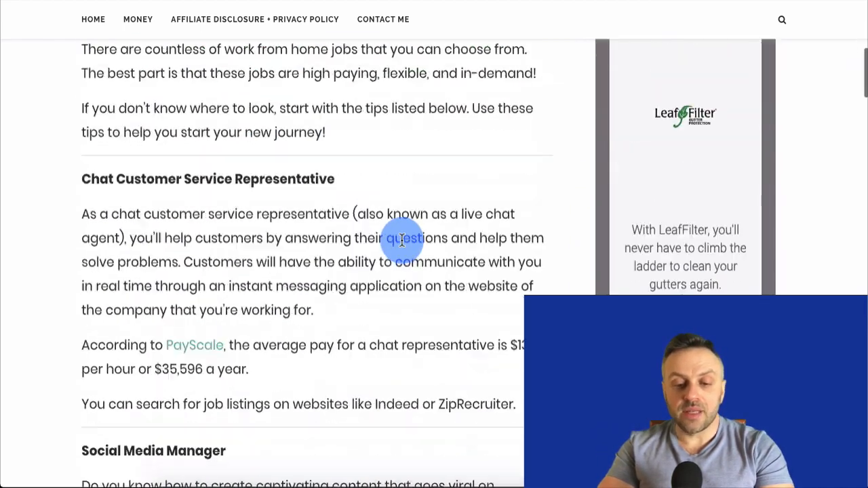
scroll(401, 242, "down", 10)
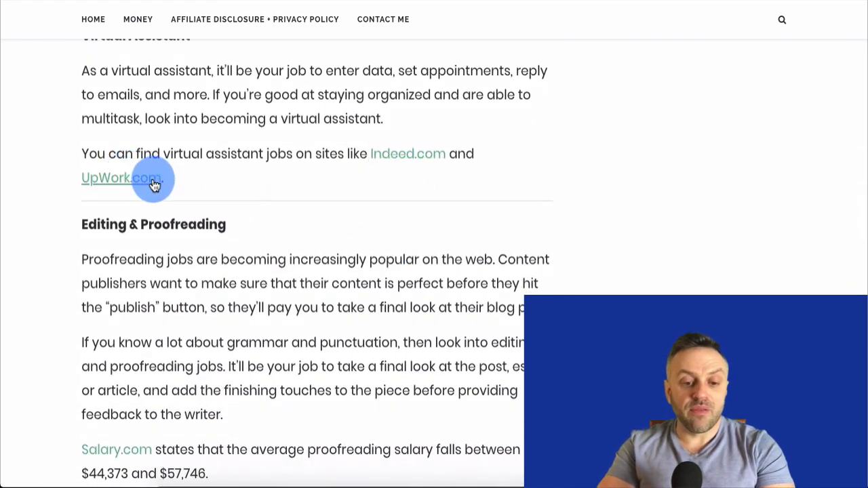
scroll(287, 223, "down", 2)
scroll(287, 223, "down", 15)
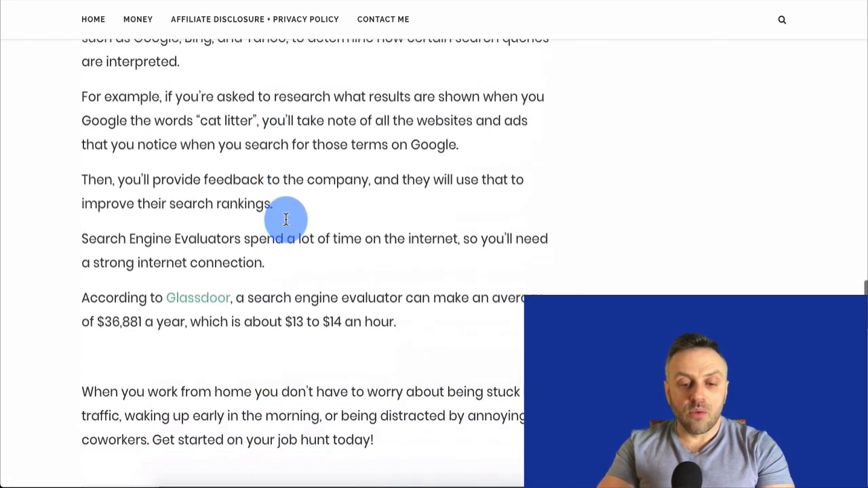
scroll(287, 223, "up", 9)
scroll(285, 224, "up", 20)
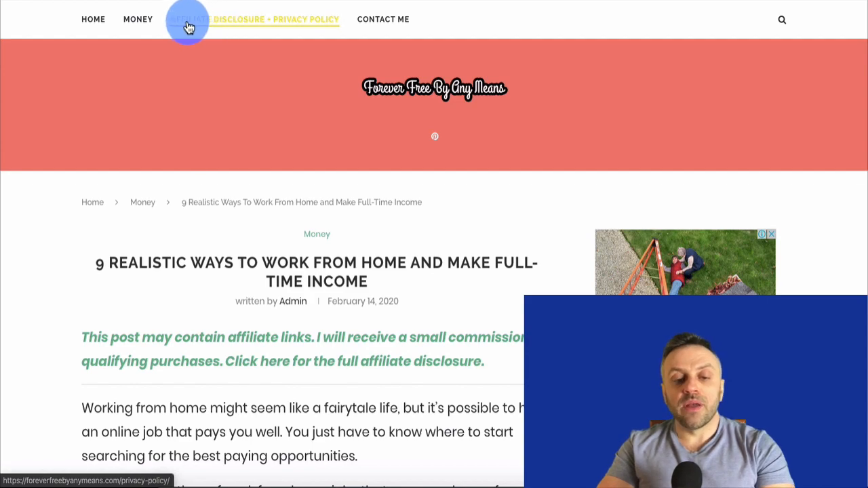
Examine the article's affiliate disclosures, from the note under the title to the Amazon Affiliate Disclosure in the footer, and return to the pin.
scroll(291, 277, "down", 2)
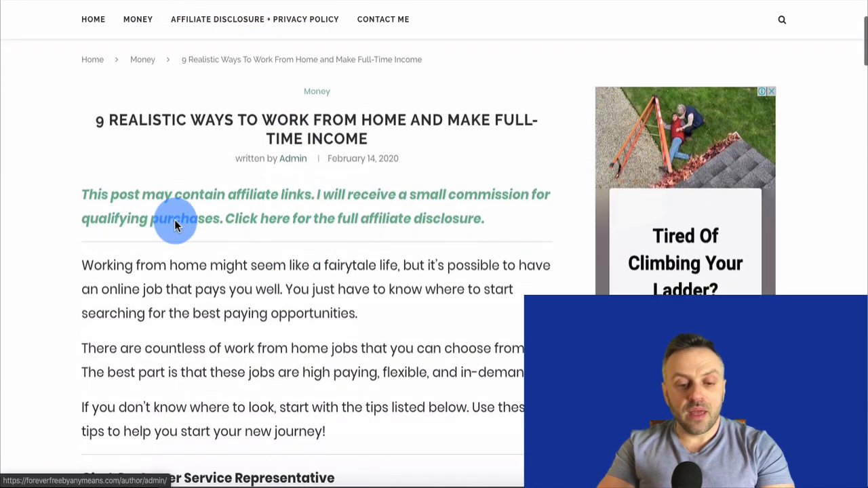
scroll(244, 214, "down", 15)
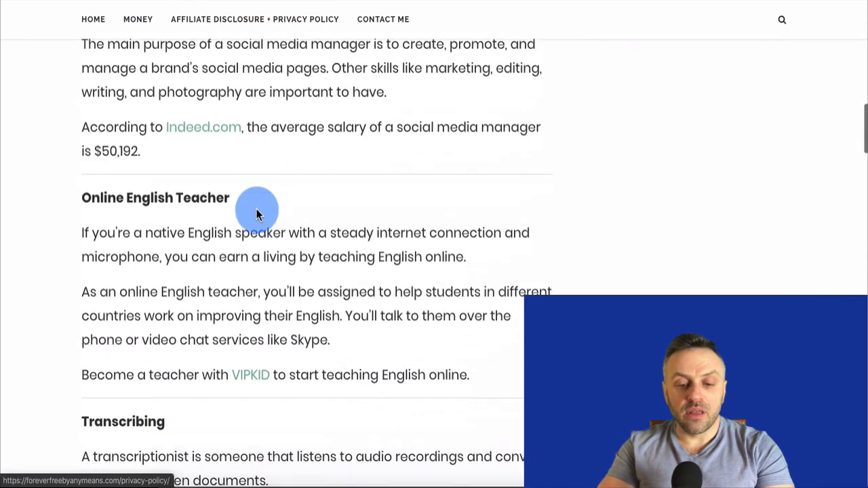
scroll(257, 214, "down", 20)
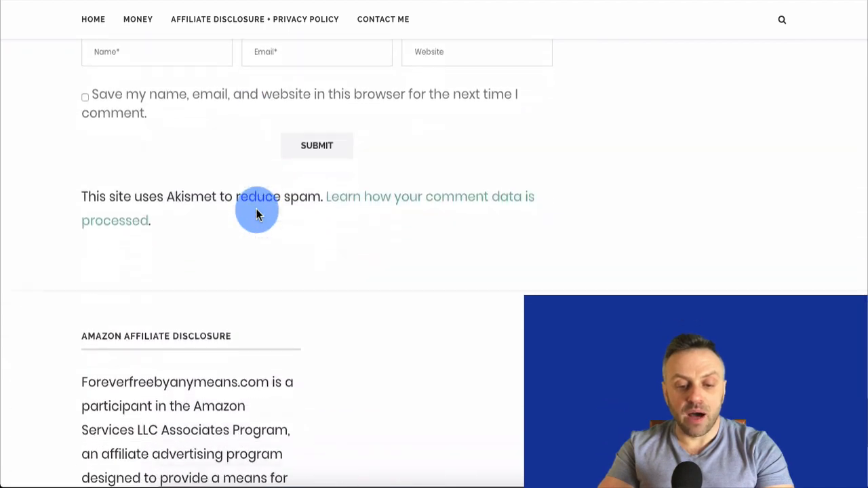
scroll(356, 343, "down", 3)
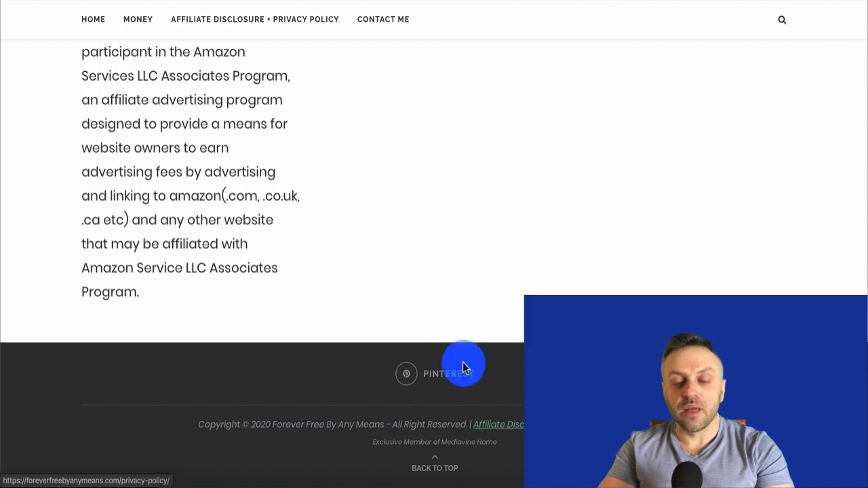
scroll(425, 252, "up", 5)
scroll(425, 252, "up", 20)
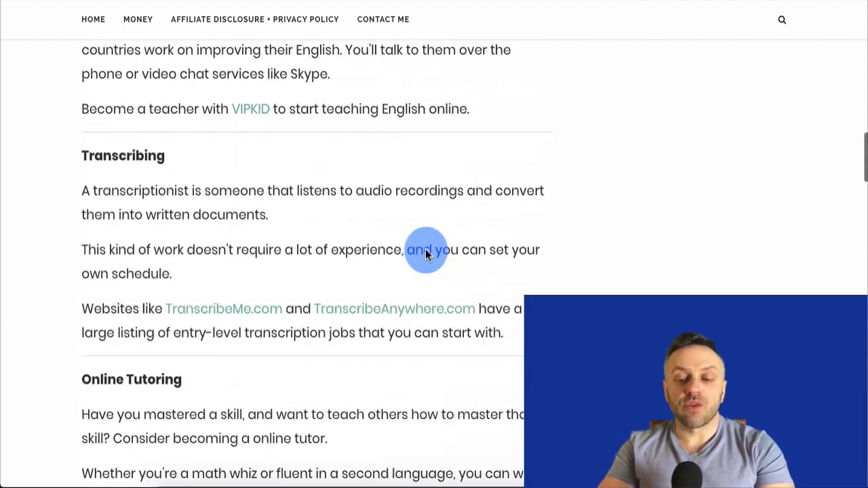
scroll(425, 252, "down", 1)
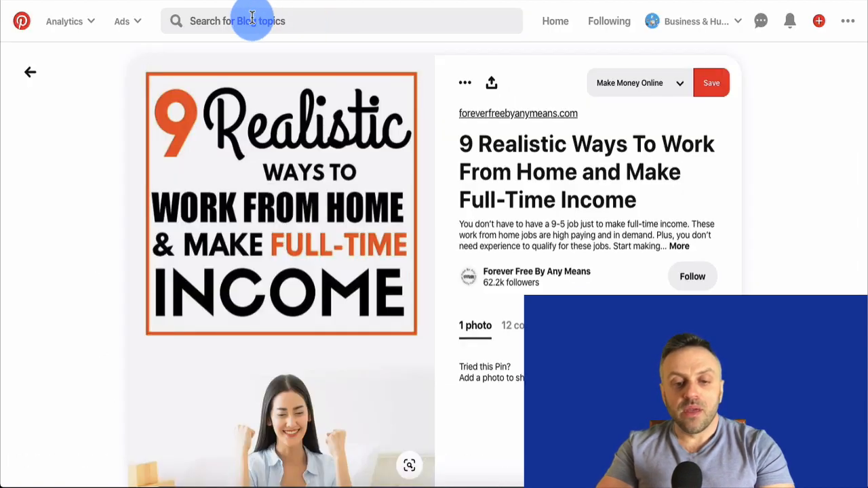
Switch to the article "How the Average Broke Person Can Make Extra Money FAST" and skim its survey, cashback and car-rental sections for outbound links.
left_click(238, 25)
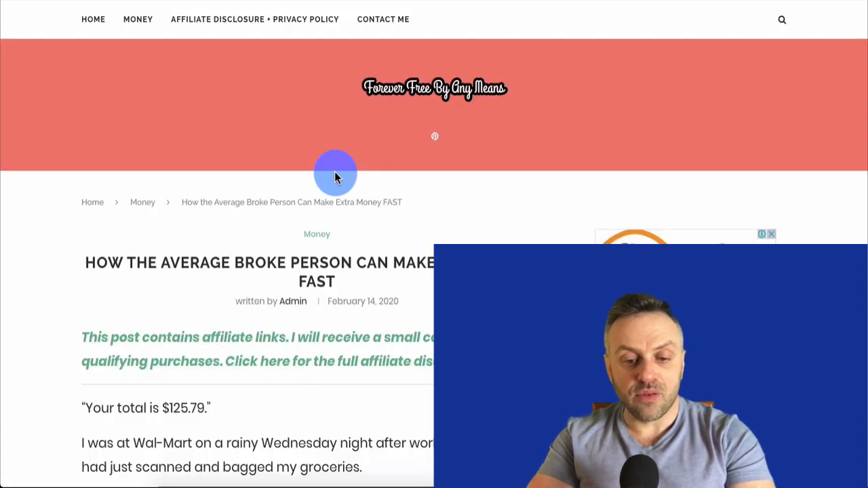
scroll(335, 178, "down", 2)
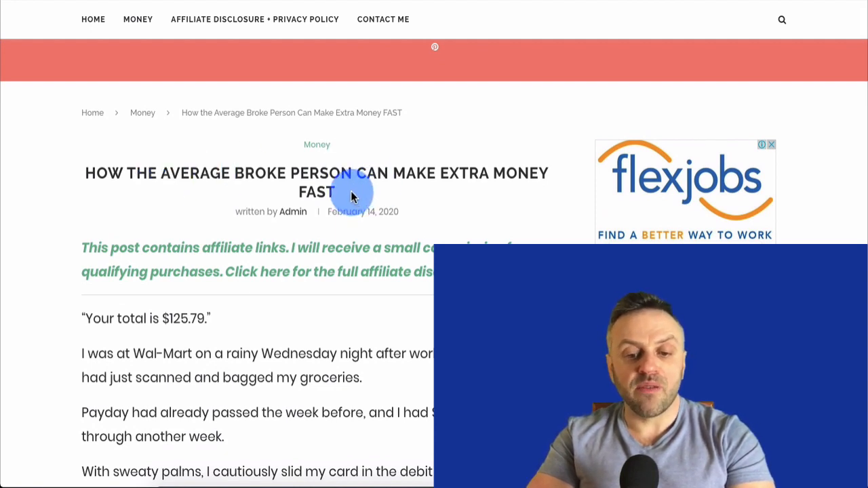
scroll(350, 191, "down", 2)
right_click(351, 193)
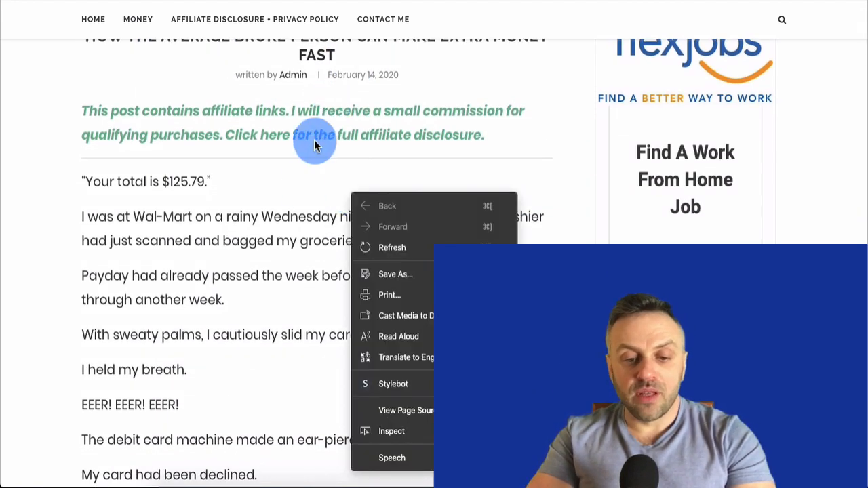
left_click(314, 144)
scroll(280, 184, "down", 10)
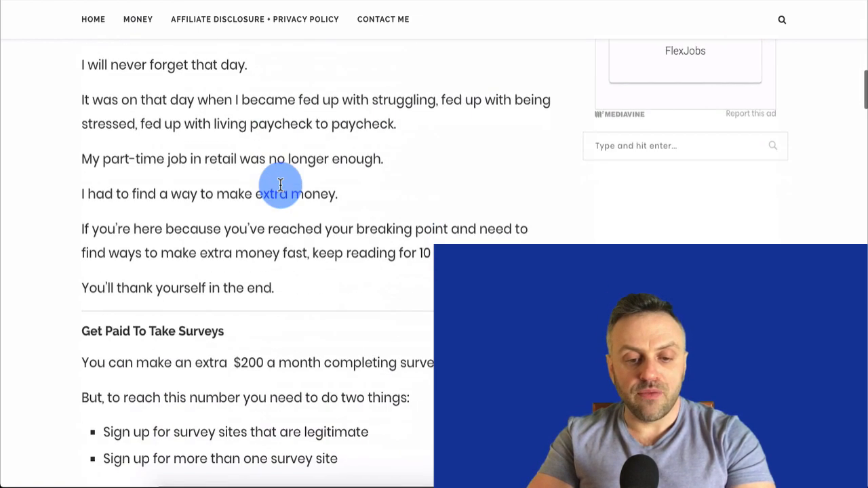
scroll(279, 184, "down", 10)
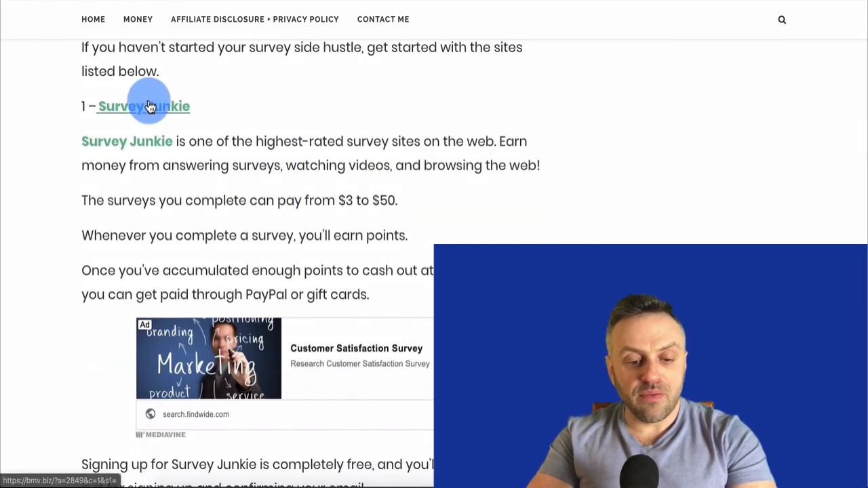
scroll(161, 213, "down", 10)
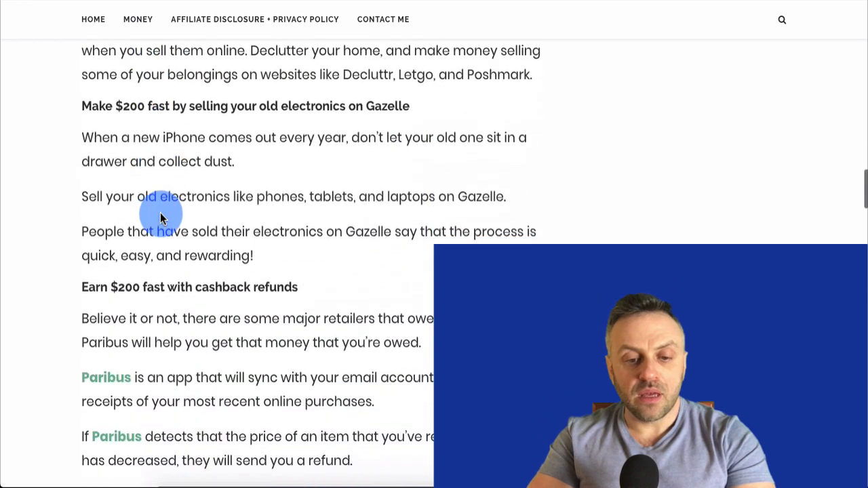
scroll(161, 217, "down", 4)
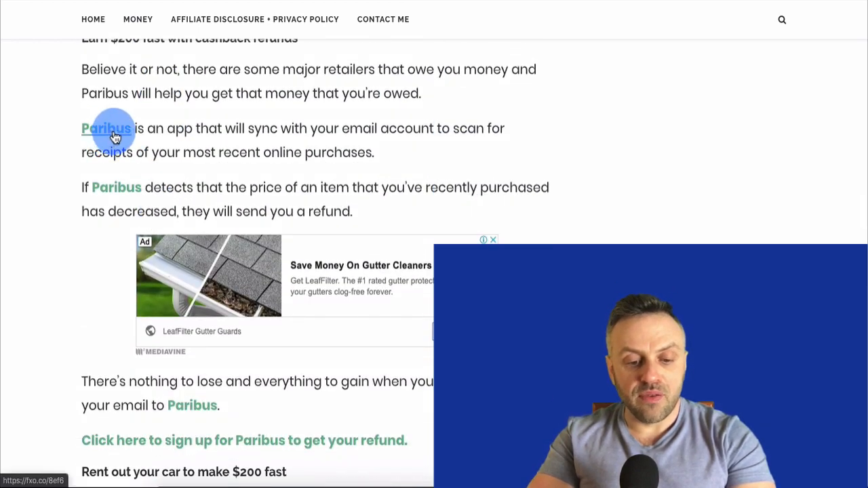
scroll(120, 196, "down", 10)
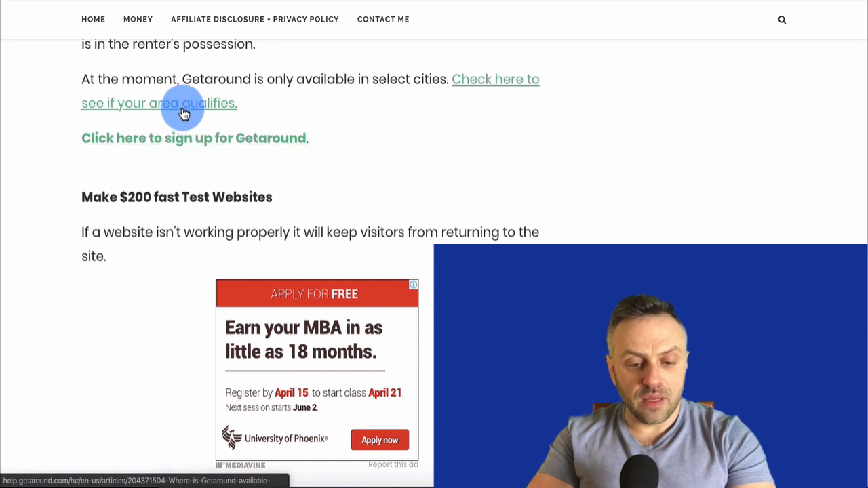
Examine the Paribus and Getaround links in the cashback and car-rental sections and return to the article's beginning.
scroll(178, 116, "up", 8)
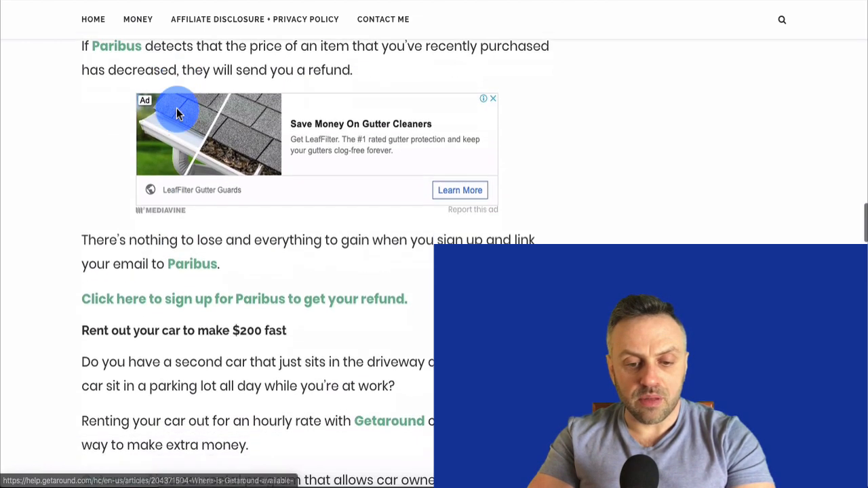
scroll(170, 190, "down", 1)
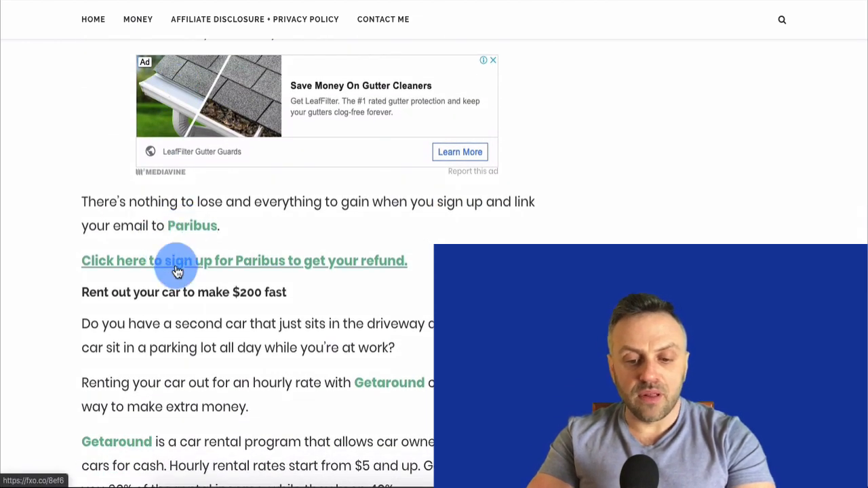
scroll(174, 268, "down", 2)
scroll(178, 271, "down", 1)
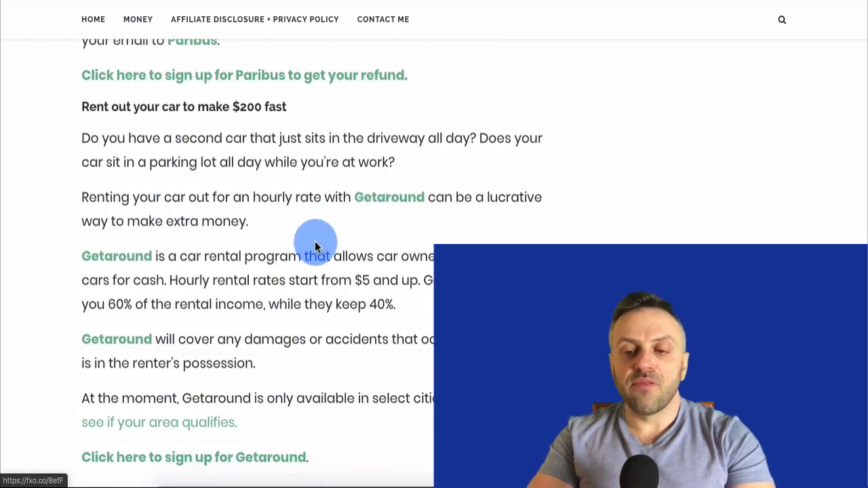
scroll(314, 242, "up", 20)
scroll(315, 242, "up", 6)
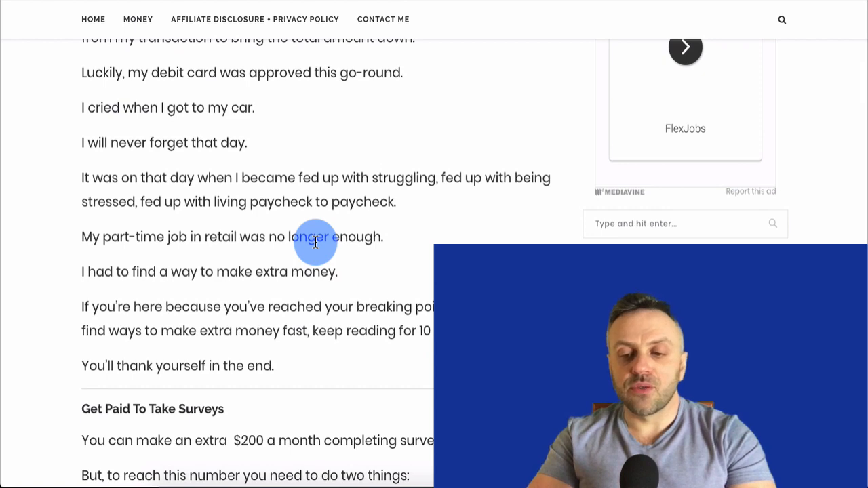
scroll(314, 242, "up", 10)
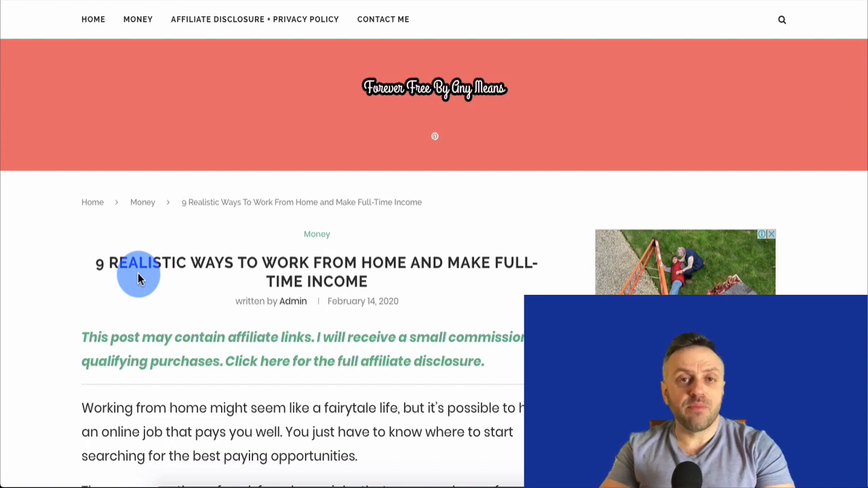
Look over the title, affiliate note and introduction of the article "9 Realistic Ways To Work From Home and Make Full-Time Income".
scroll(362, 292, "down", 2)
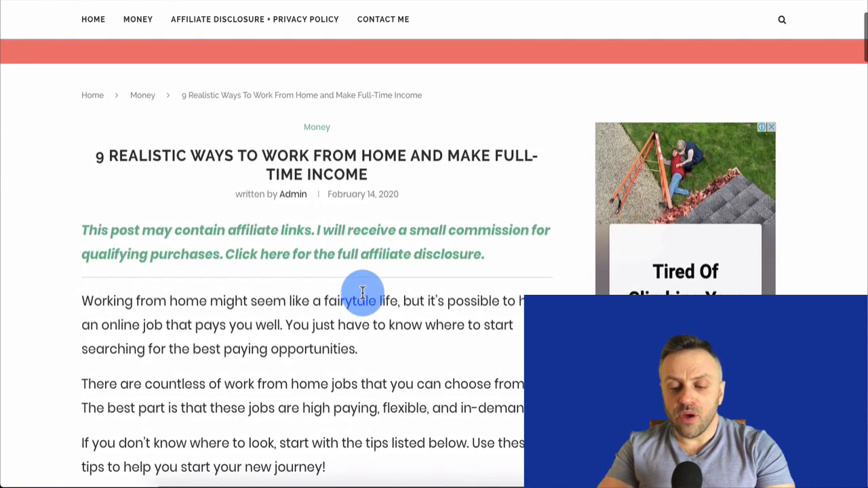
scroll(363, 291, "up", 2)
scroll(362, 292, "down", 1)
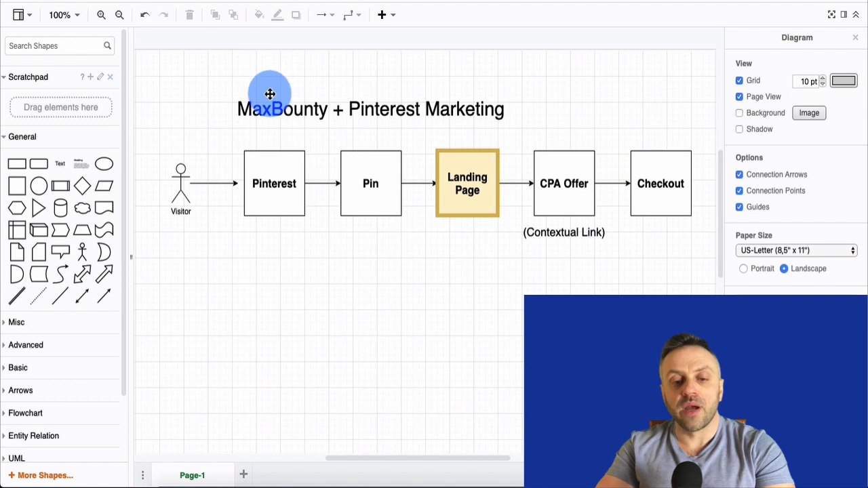
Switch to the "MaxBounty + Pinterest Marketing" diagram and trace the funnel from Visitor through Pinterest, Pin, Landing Page and CPA Offer (Contextual Link) to Checkout.
left_click(280, 111)
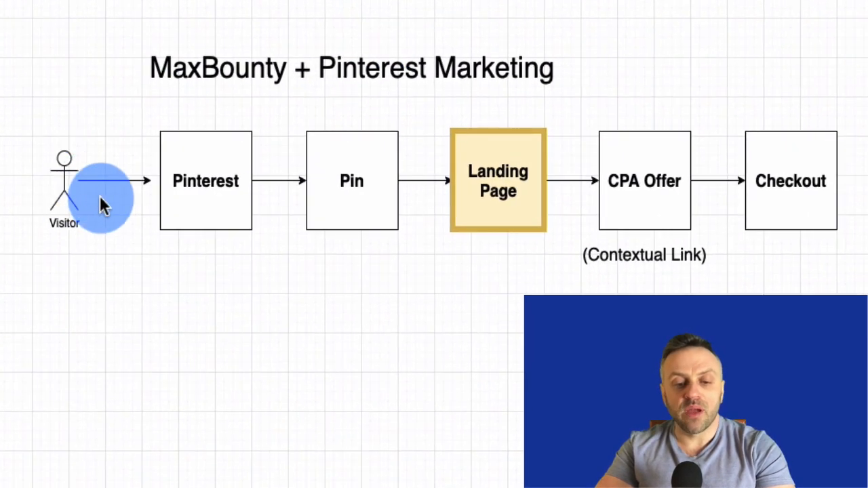
left_click(219, 172)
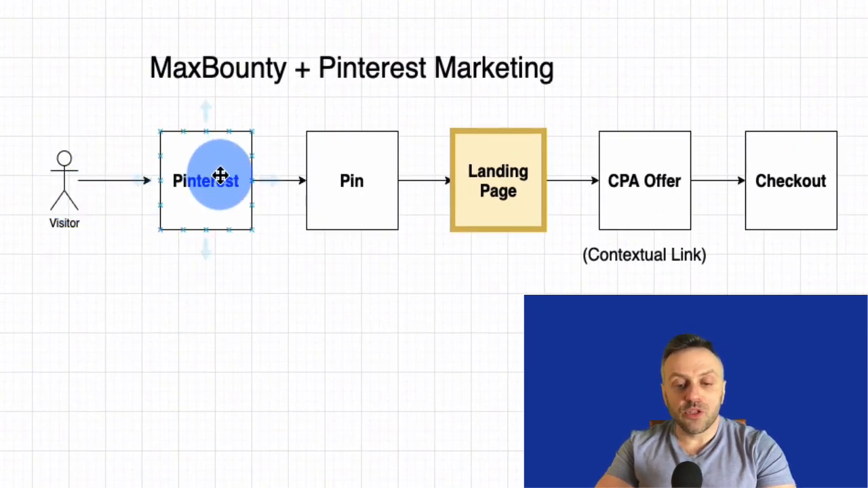
left_click(355, 171)
left_click(244, 191)
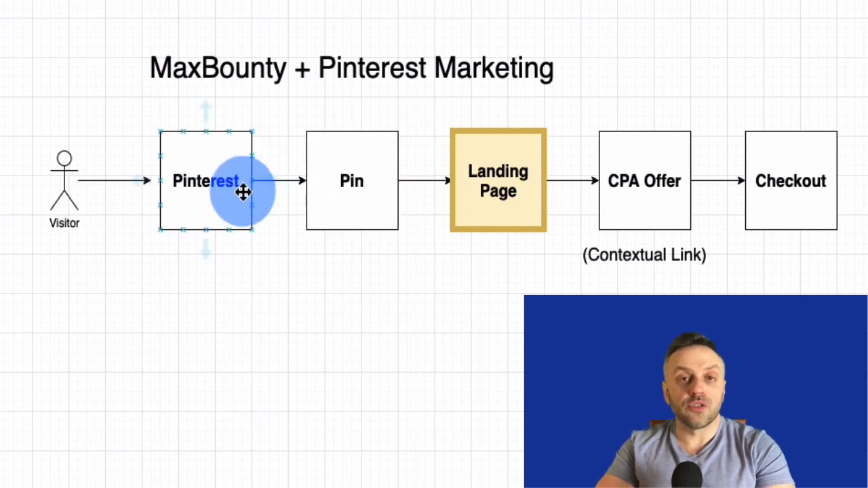
left_click(327, 190)
left_click(500, 188)
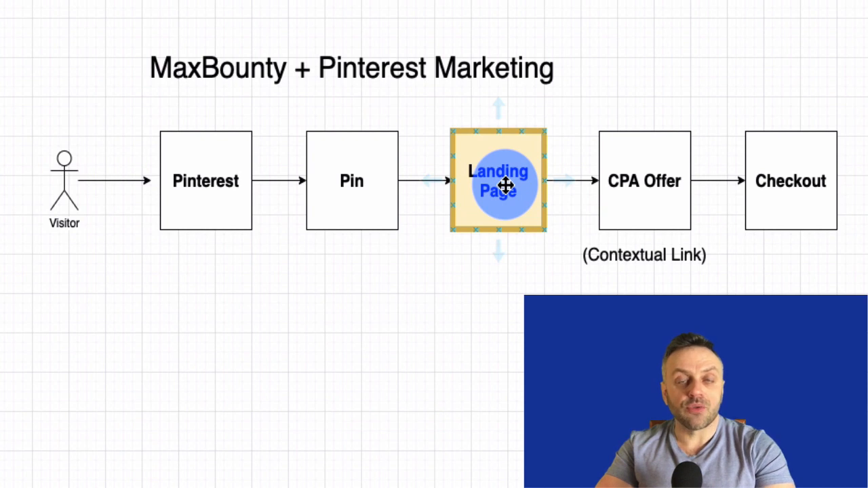
left_click(663, 161)
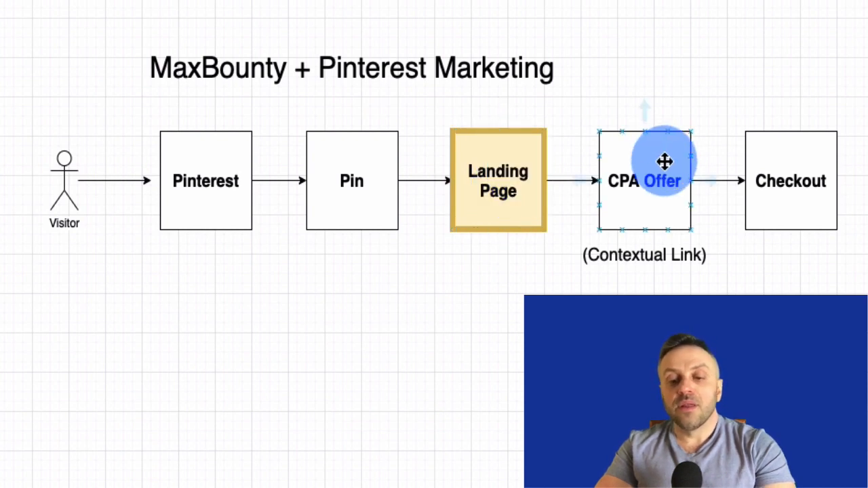
left_click(798, 180)
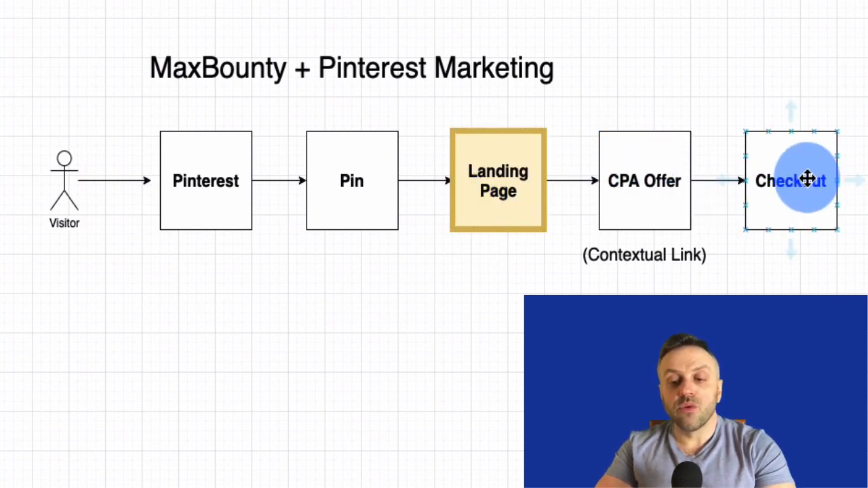
left_click(580, 288)
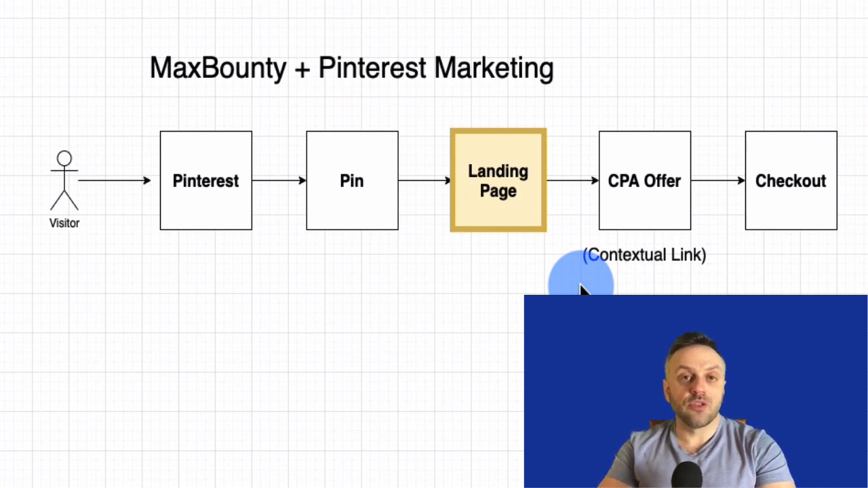
left_click(617, 253)
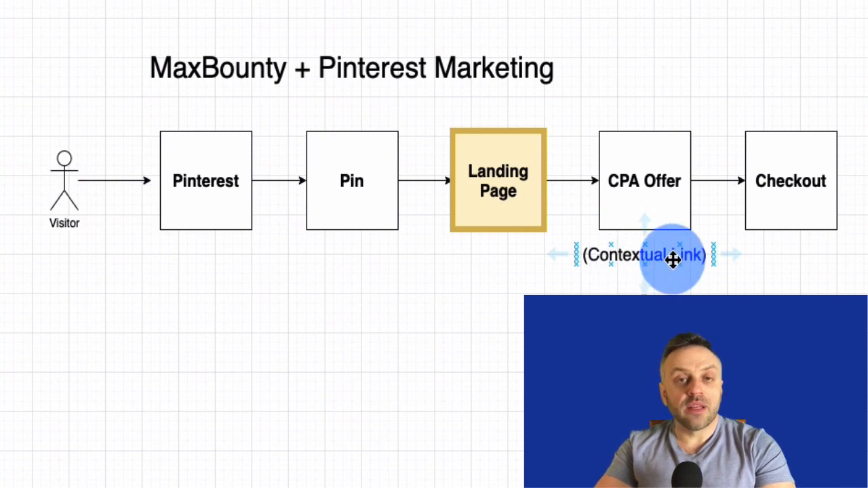
left_click(477, 335)
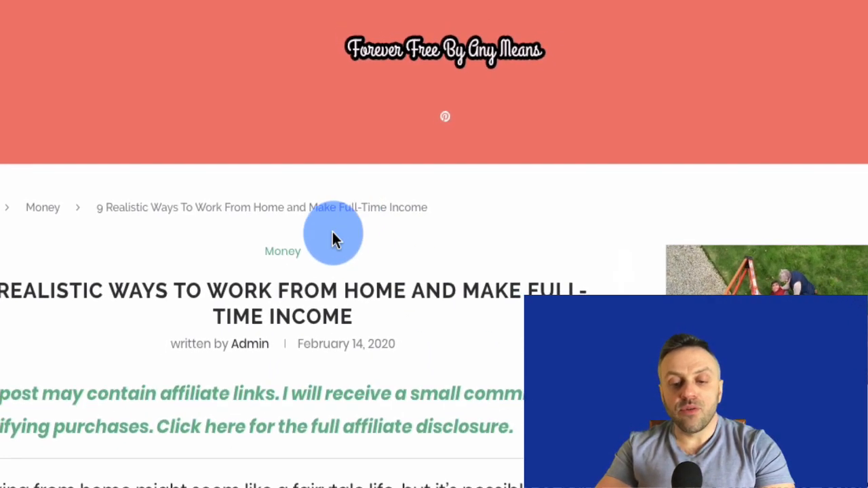
Return to the "9 Realistic Ways To Work From Home" article and review it as a landing page, from its introduction to the Transcribing section.
scroll(336, 244, "down", 8)
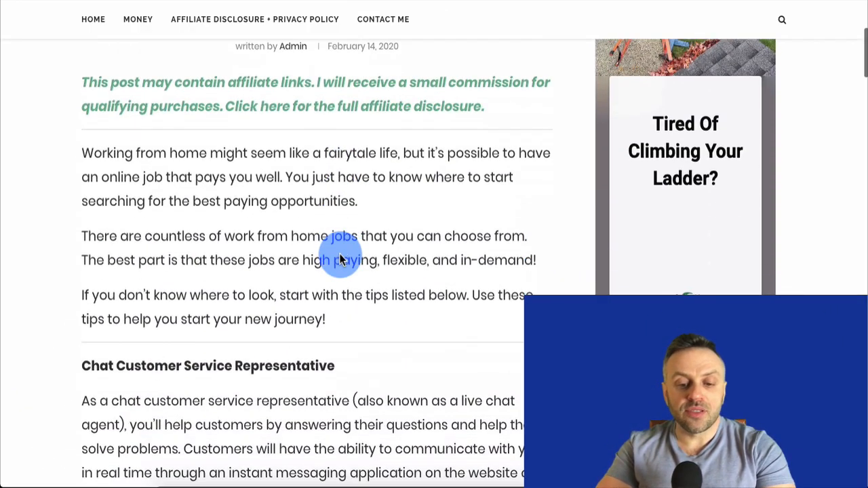
scroll(341, 259, "up", 2)
scroll(340, 259, "up", 6)
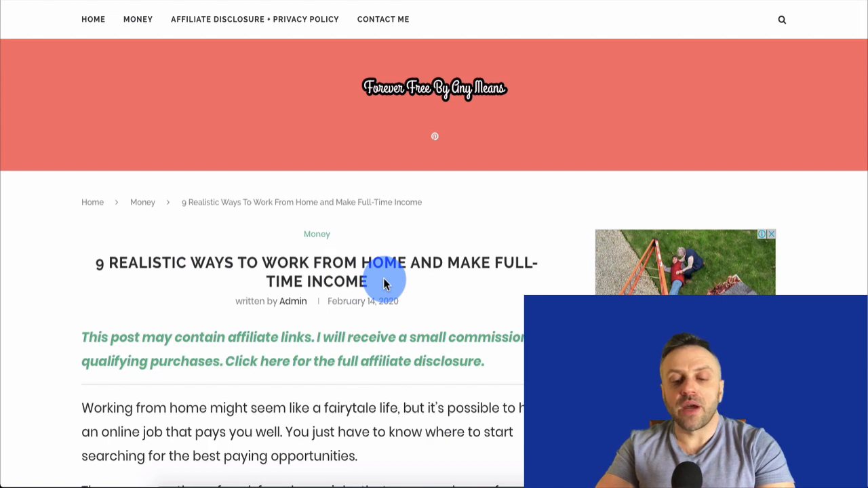
scroll(384, 283, "down", 10)
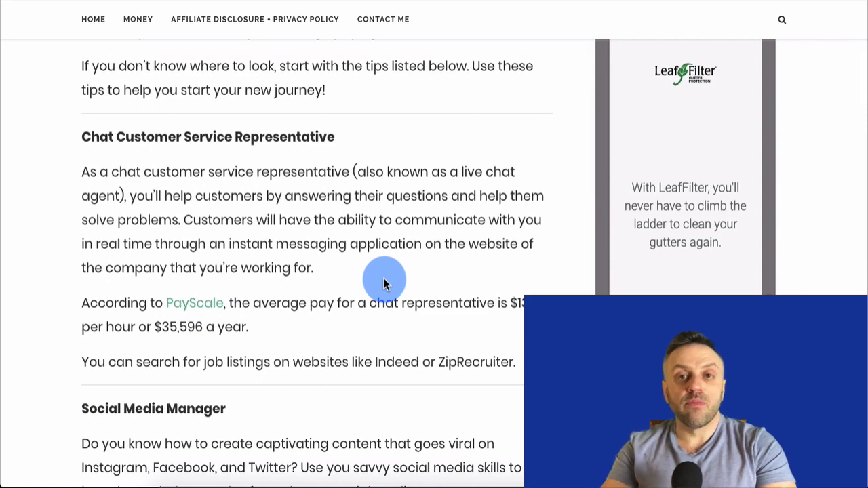
scroll(285, 296, "down", 9)
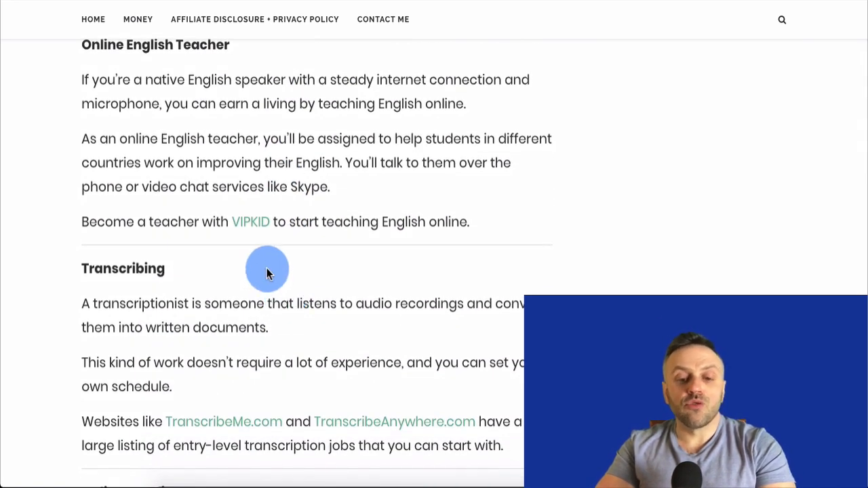
scroll(267, 268, "up", 15)
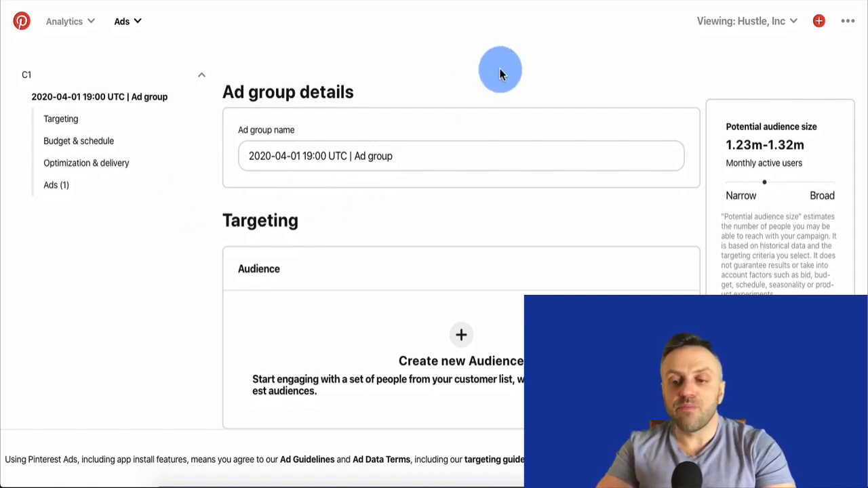
View the Pinterest ad group details, switch to Canva and browse the Pinterest pin templates alongside the "23 Amazing Work From Home Ideas" pin.
left_click(431, 112)
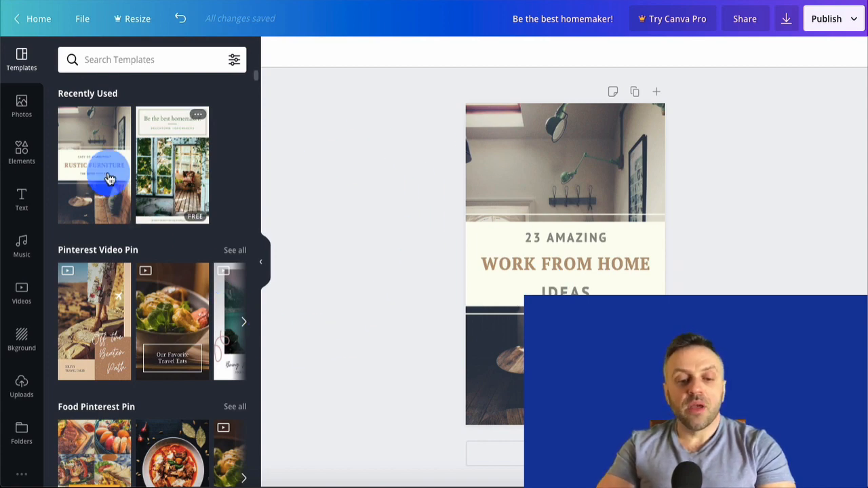
scroll(101, 267, "down", 10)
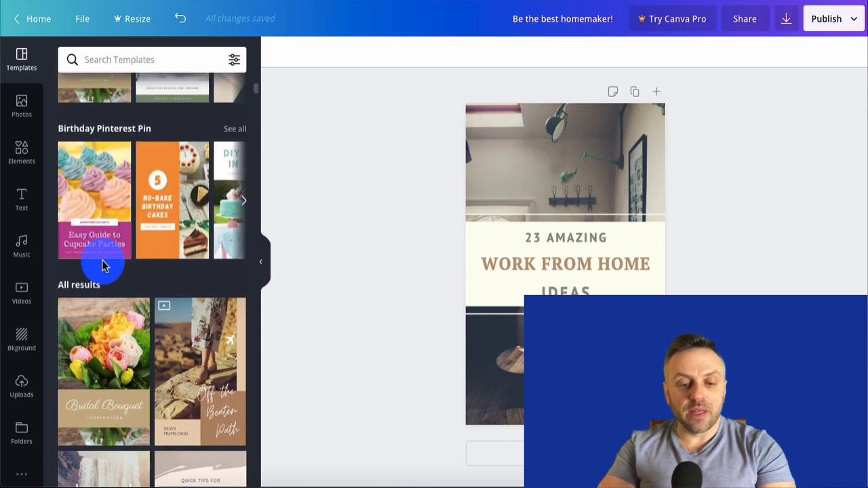
scroll(106, 265, "up", 10)
scroll(123, 242, "down", 2)
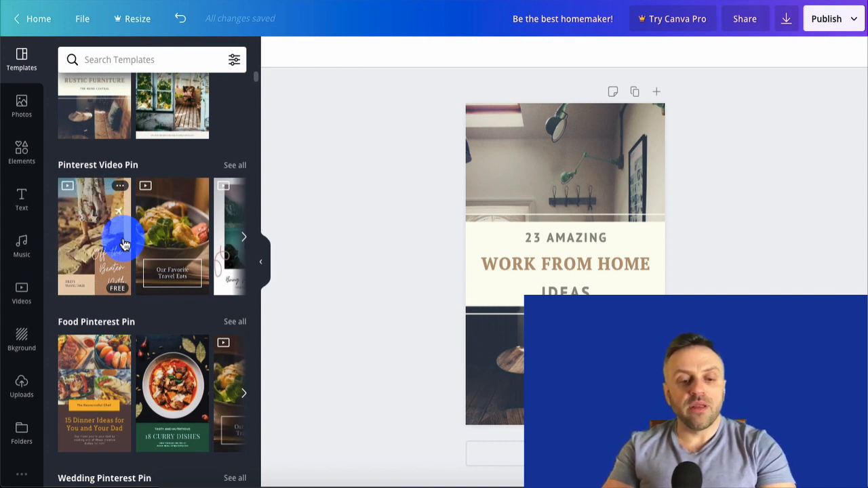
scroll(99, 251, "up", 1)
scroll(98, 251, "up", 1)
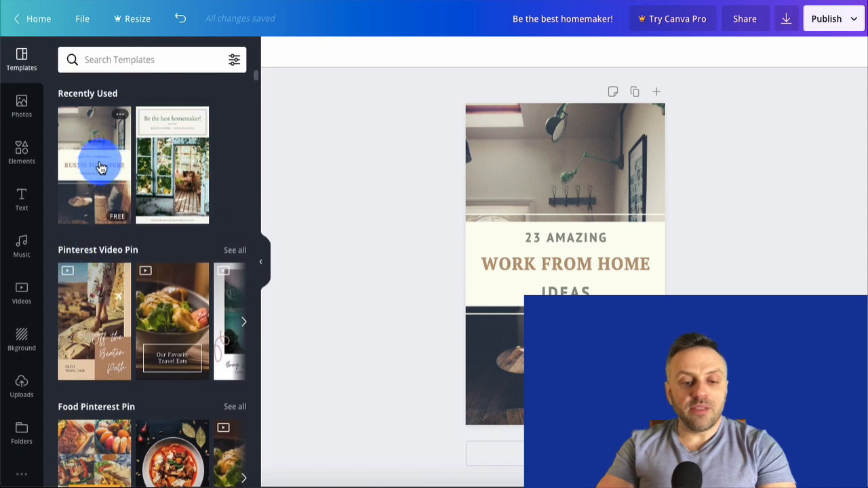
scroll(134, 252, "down", 3)
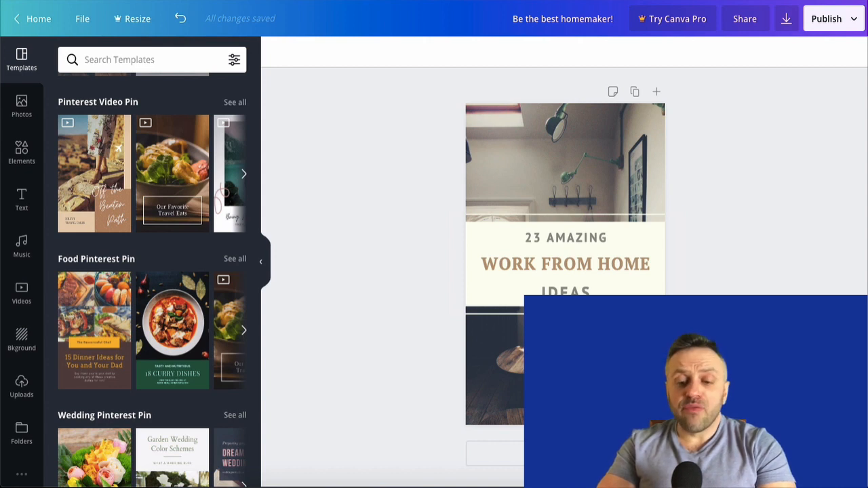
left_click(576, 227)
left_click(587, 237)
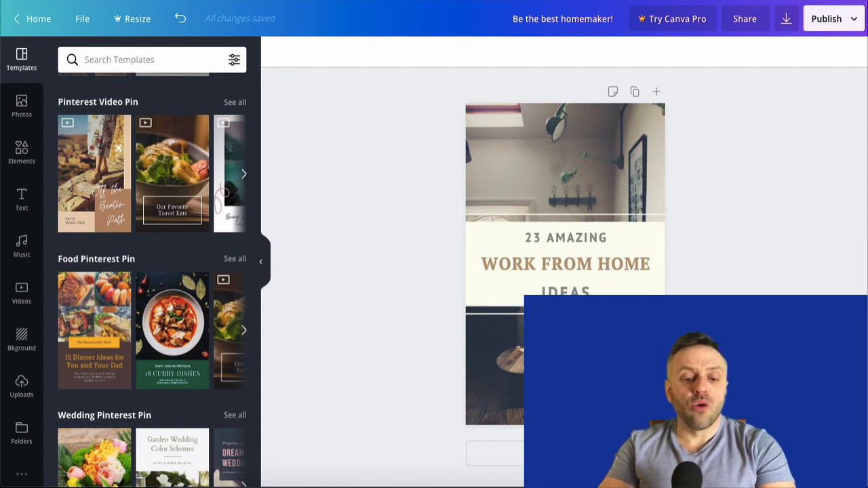
Browse further through the Pinterest pin templates and open the publishing options for the "23 Amazing Work From Home Ideas" design.
scroll(140, 311, "down", 7)
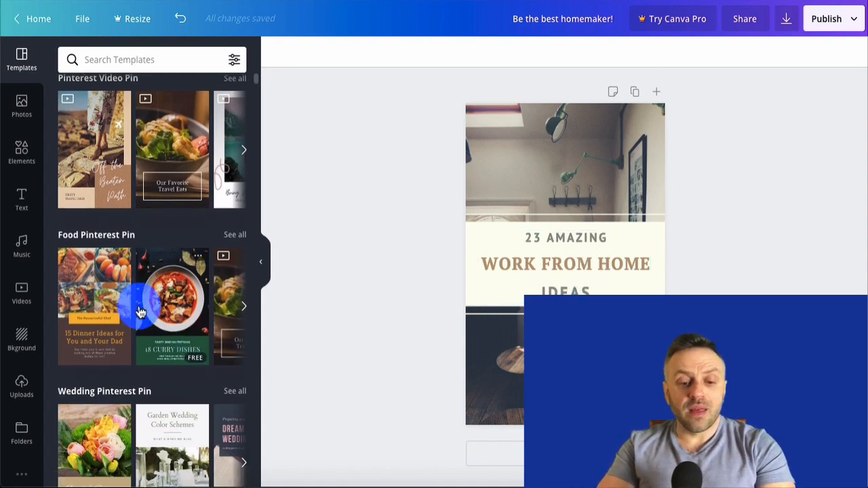
scroll(149, 287, "down", 5)
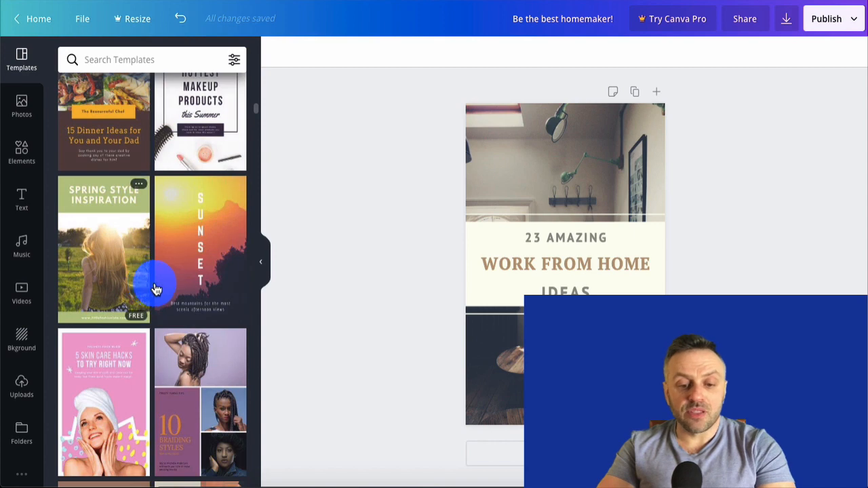
scroll(174, 293, "down", 6)
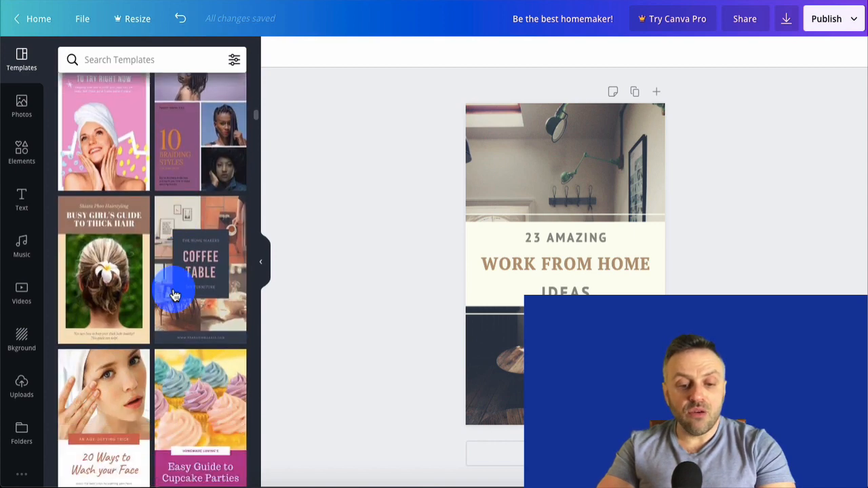
scroll(174, 296, "up", 2)
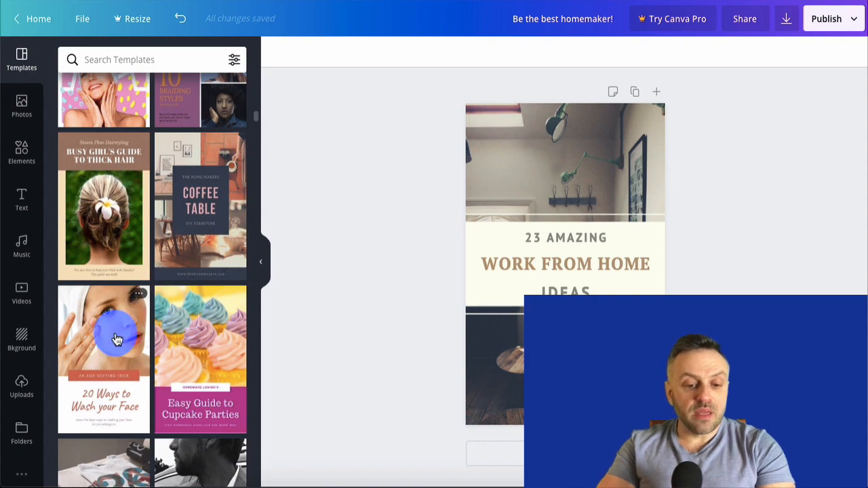
scroll(165, 367, "up", 5)
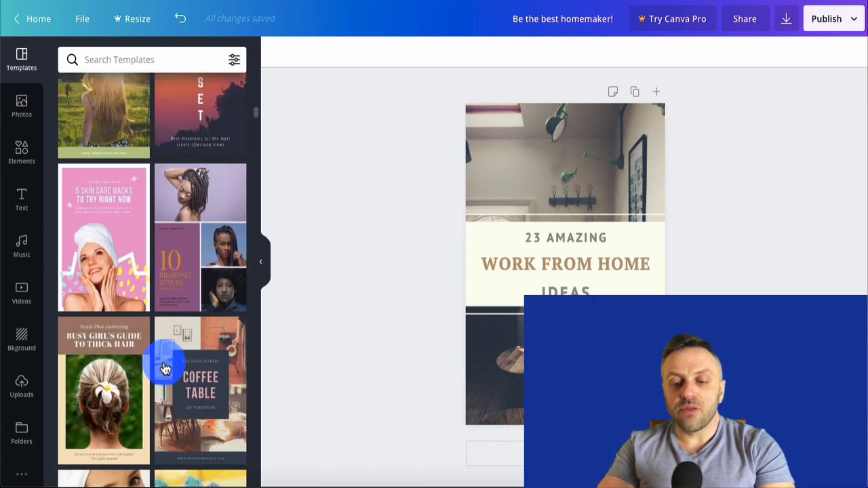
left_click(621, 290)
left_click(838, 19)
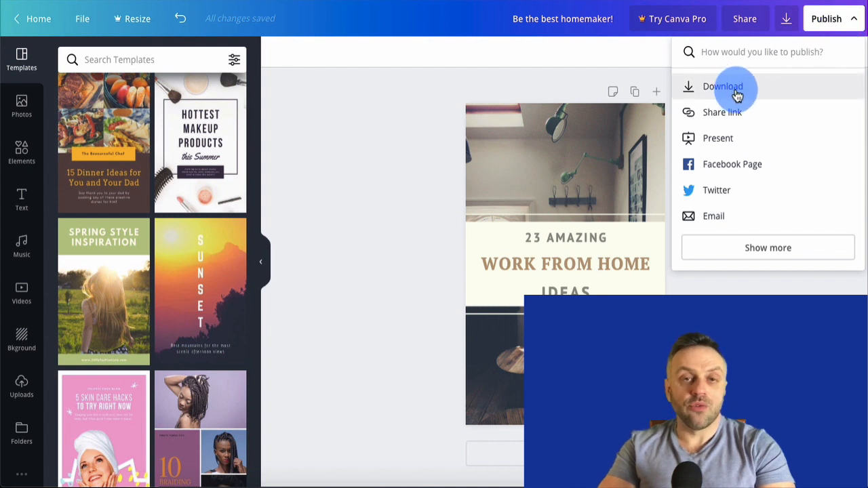
Switch to Pinterest, start a new pin and upload "Be the best homemaker!.png" from the Downloads folder as its image.
left_click(736, 199)
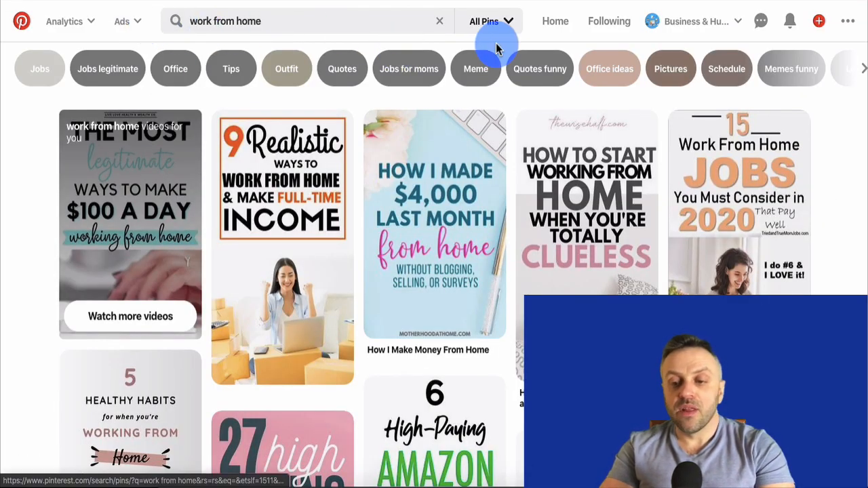
left_click(555, 24)
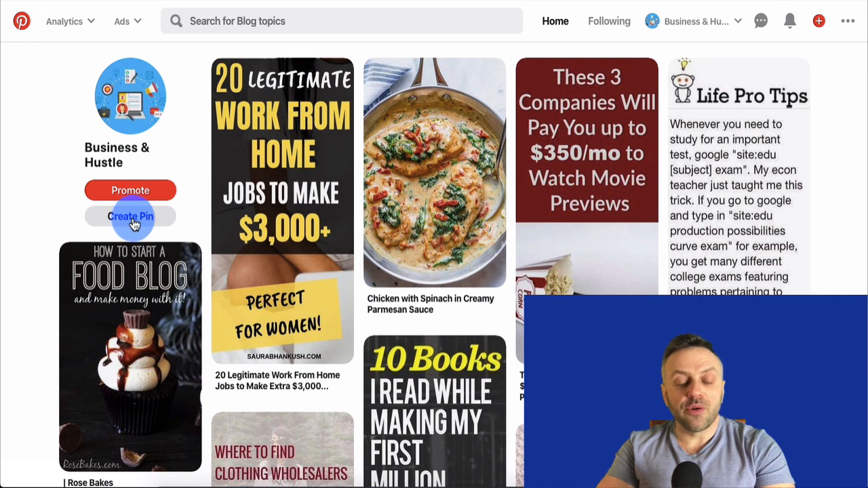
left_click(133, 224)
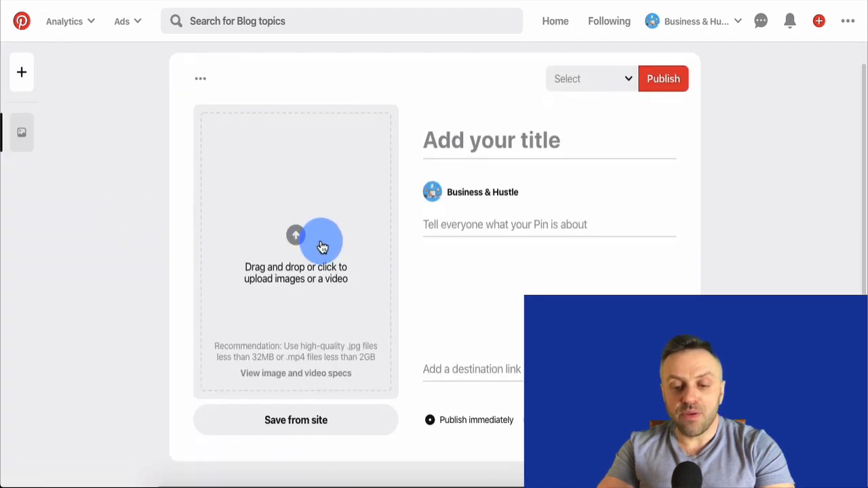
left_click(169, 483)
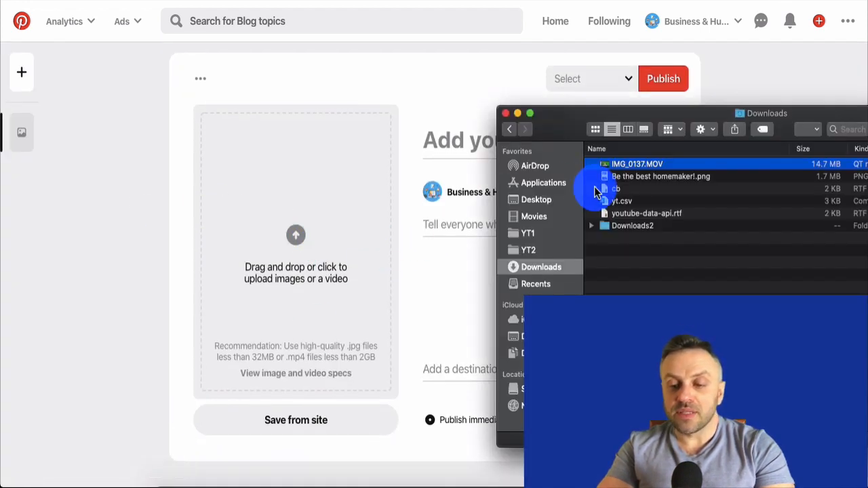
left_click_drag(630, 177, 287, 253)
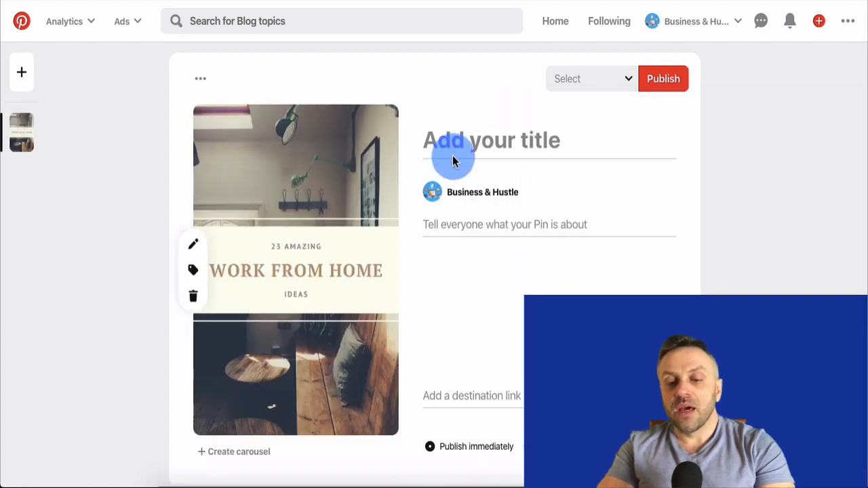
Title the new pin "23 Amazing Work From Home Ideas".
left_click(473, 143)
type("2")
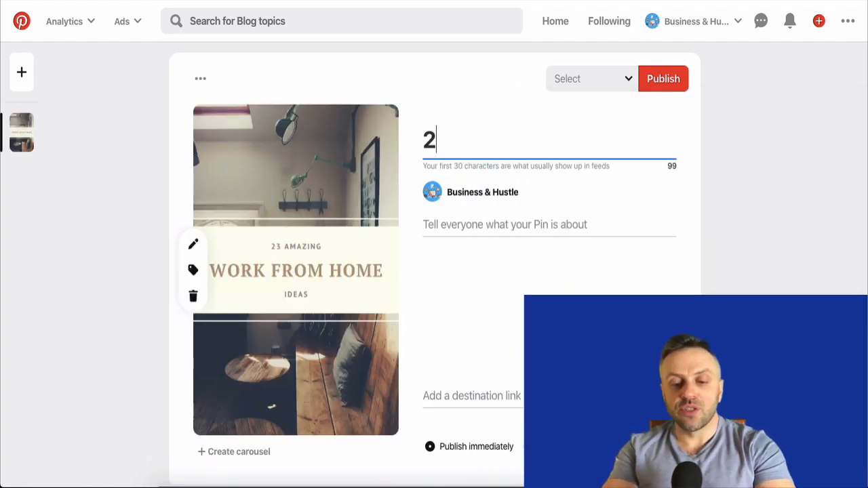
type("3 Amazing ")
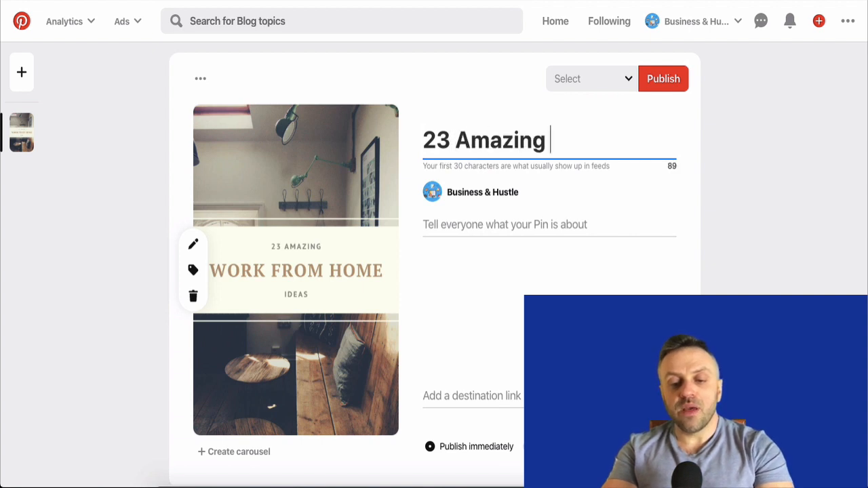
type("Work From Home Ideas")
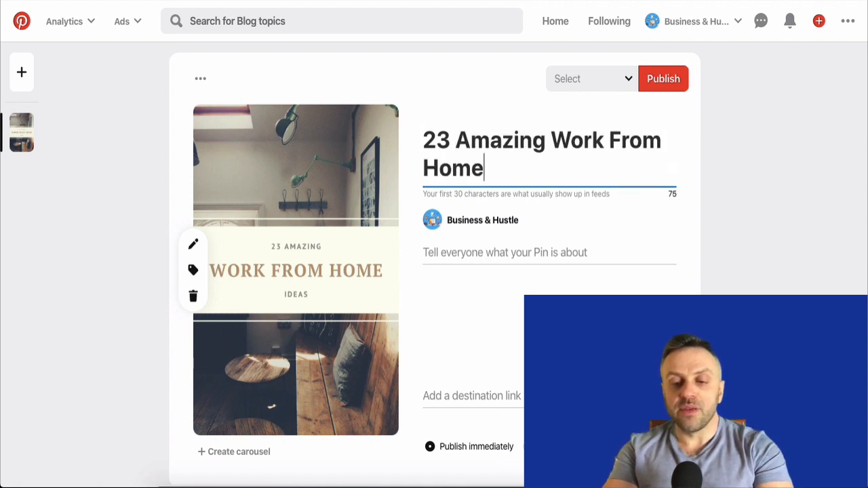
Enter the pin description "You're going to learn 23 Amazing Work from home ideas and strategies that you can take advantage of right now!".
left_click(483, 252)
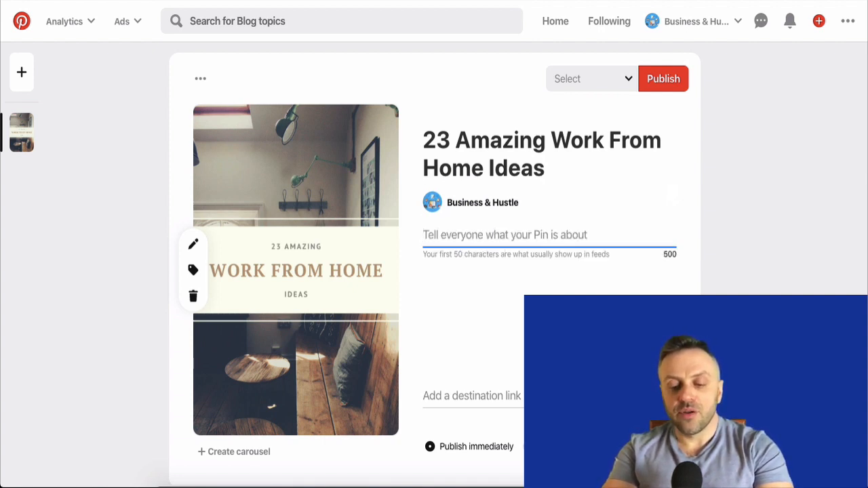
type("You're ")
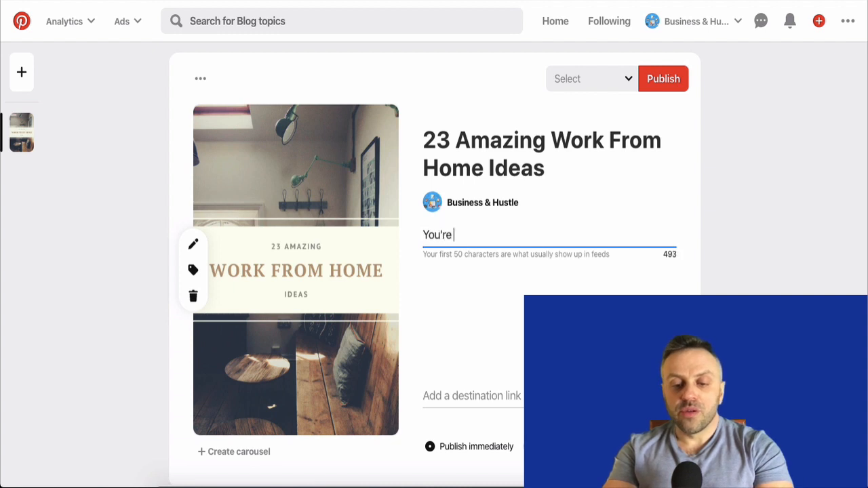
type("going to leanr")
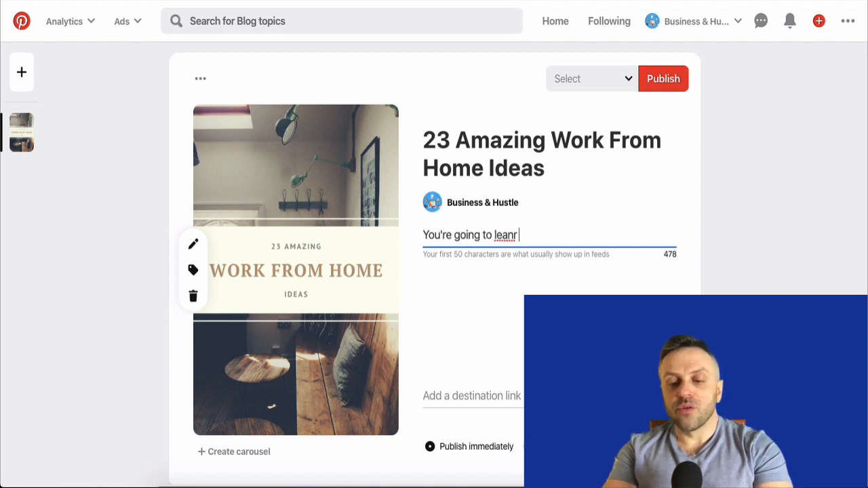
key("BackSpace")
key("BackSpace")
type("g 2")
key("BackSpace")
key("BackSpace")
key("BackSpace")
key("BackSpace")
key("BackSpace")
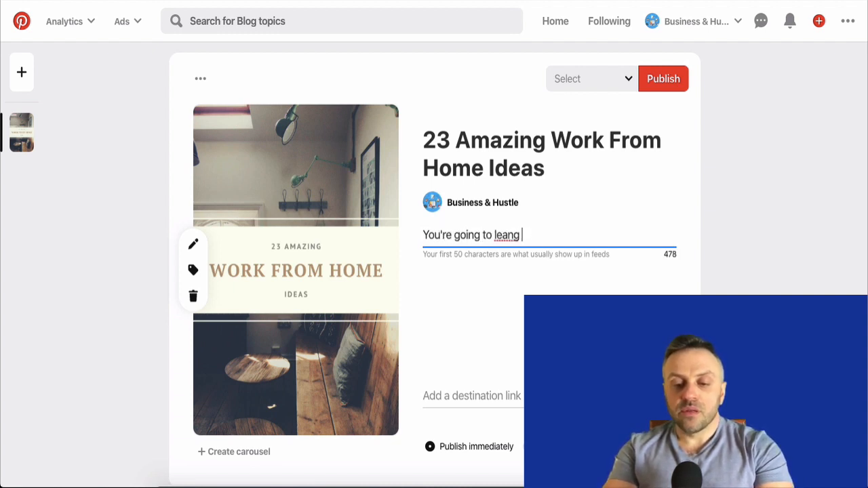
type("arn 23 Ama")
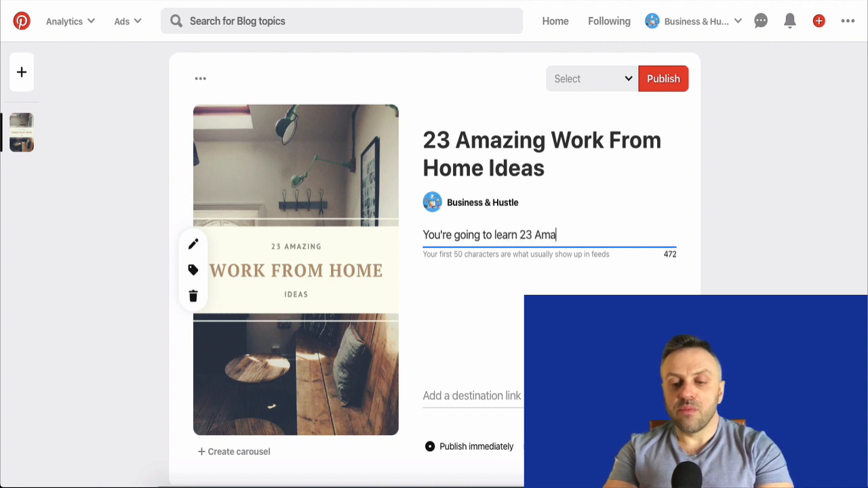
type("zing Work from ho")
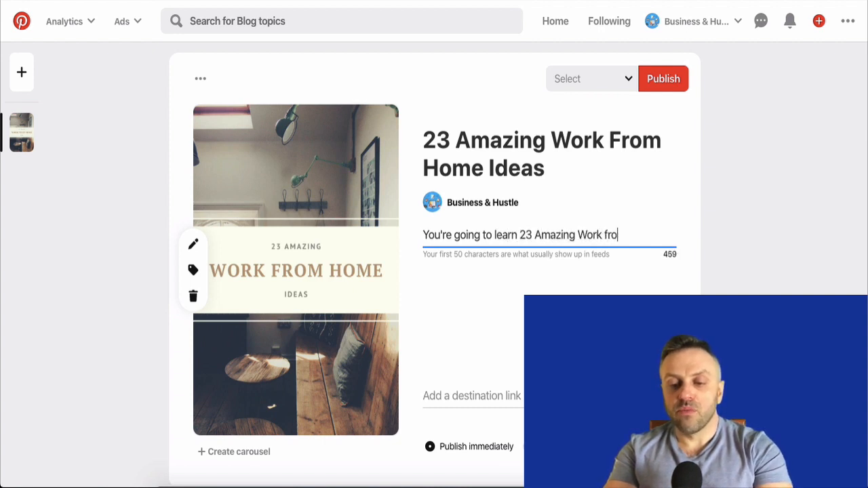
key("BackSpace")
type("home idea")
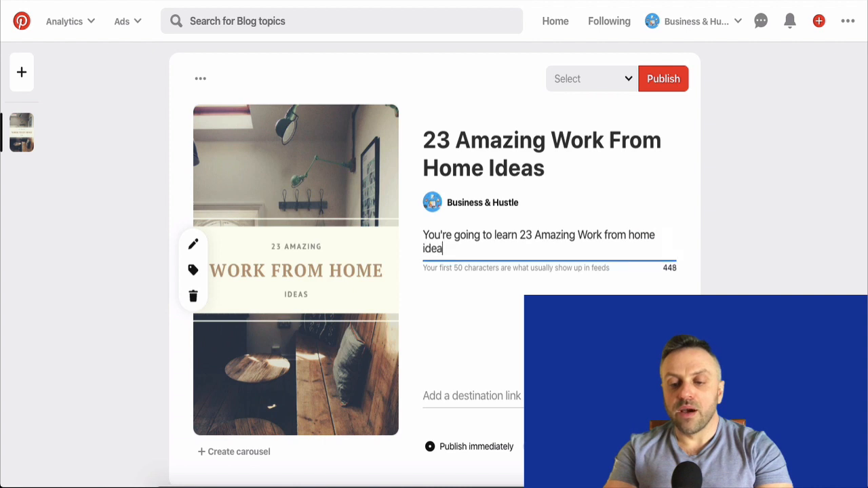
type("s and strategies")
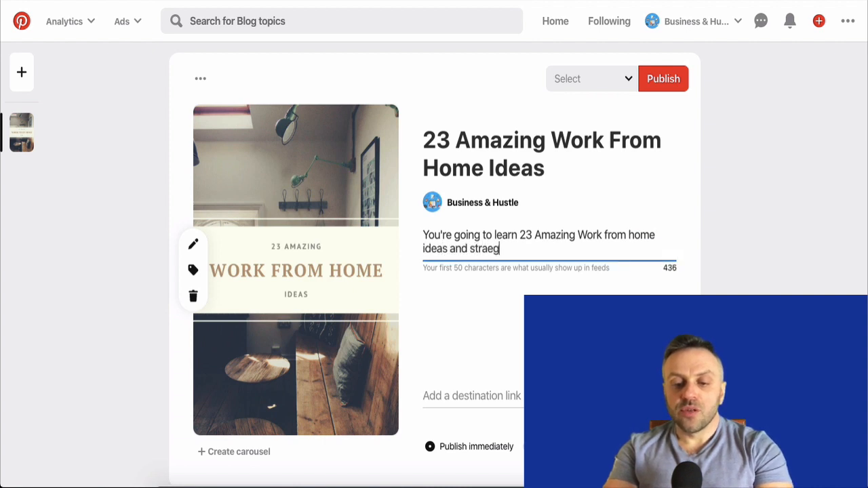
key("ctrl+shift+Left")
key("BackSpace")
type("st")
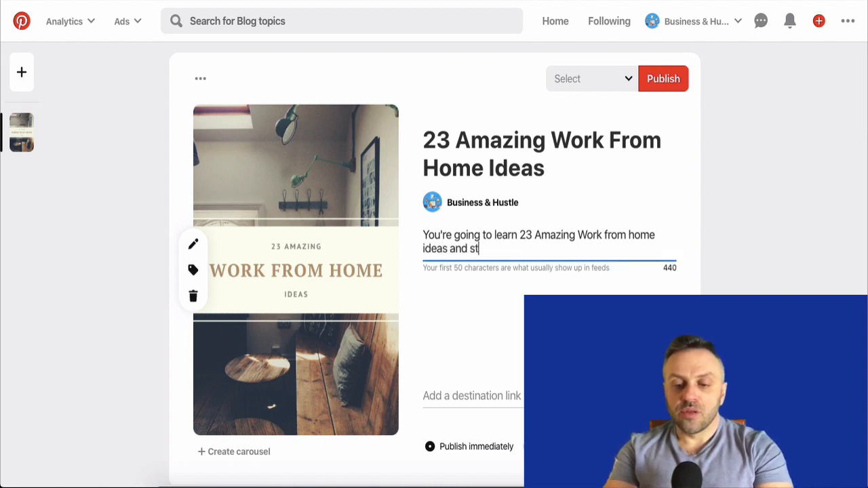
type("rategies that ")
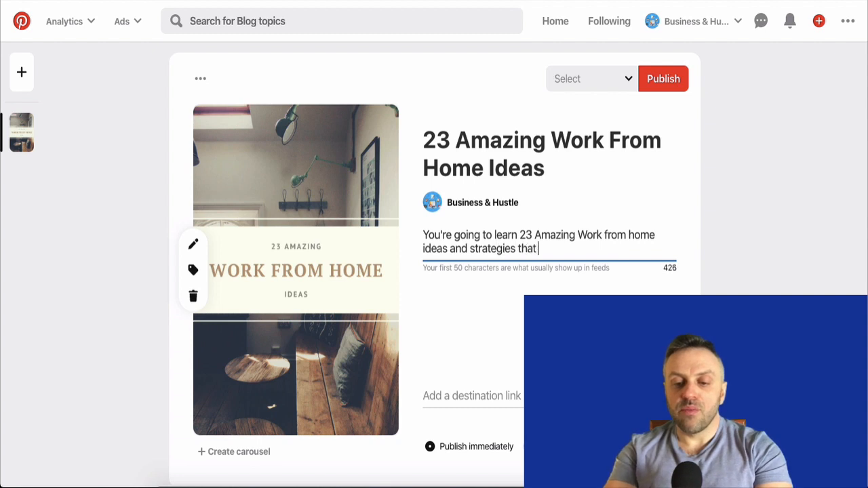
type("you can take adv")
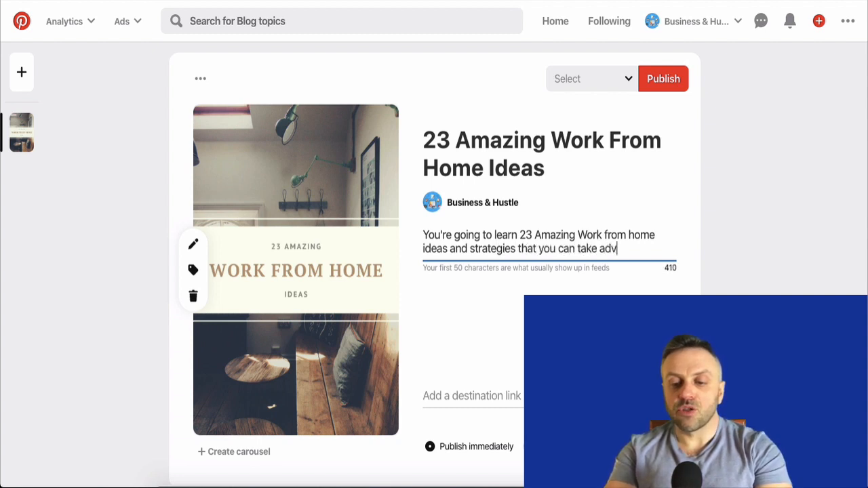
type("antage of t")
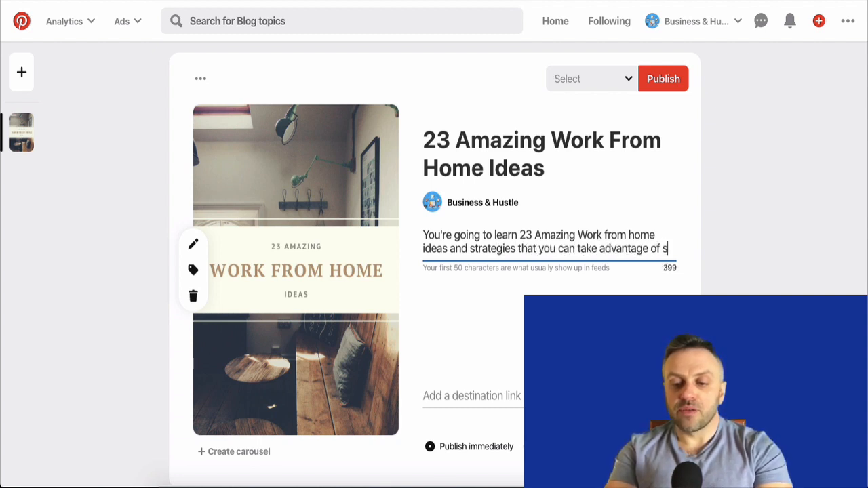
key("BackSpace")
type("right now!")
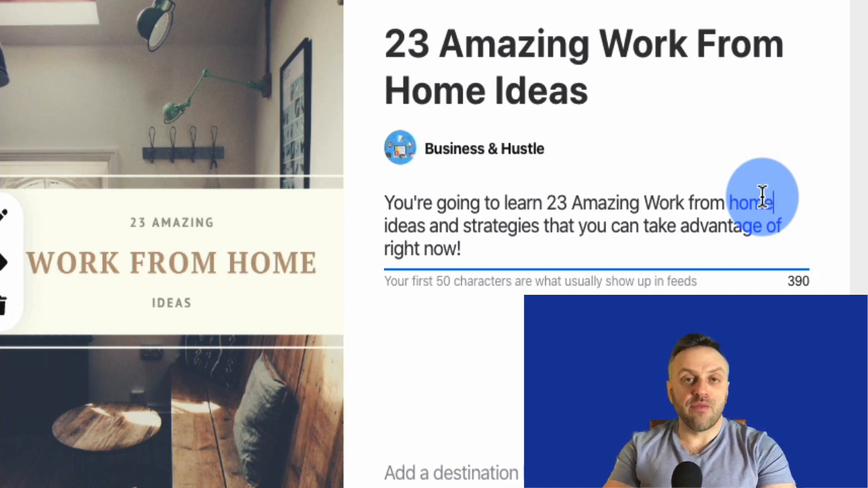
left_click(490, 474)
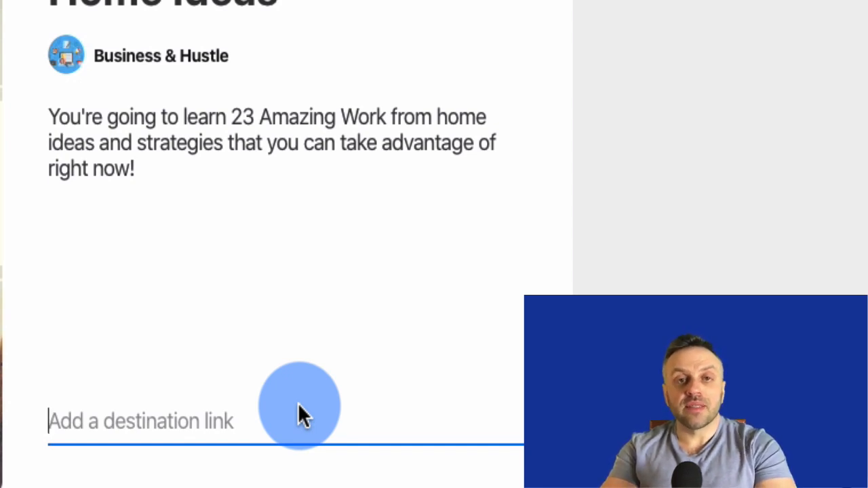
type("https://")
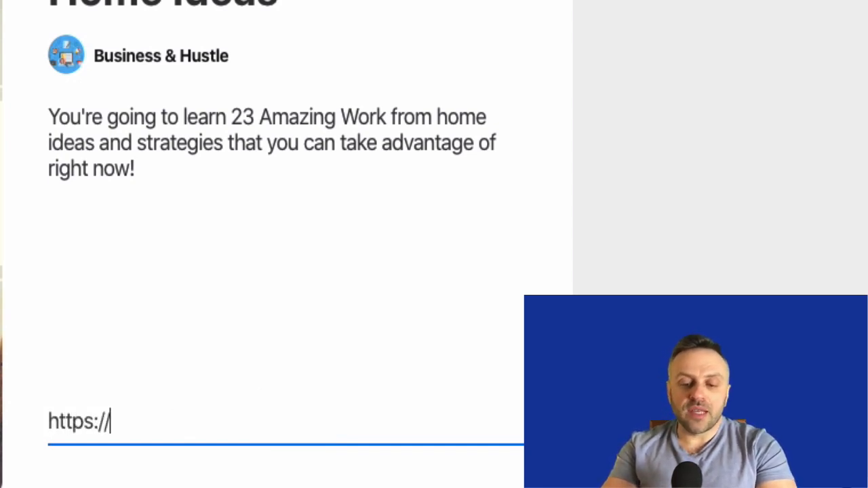
type("amazin")
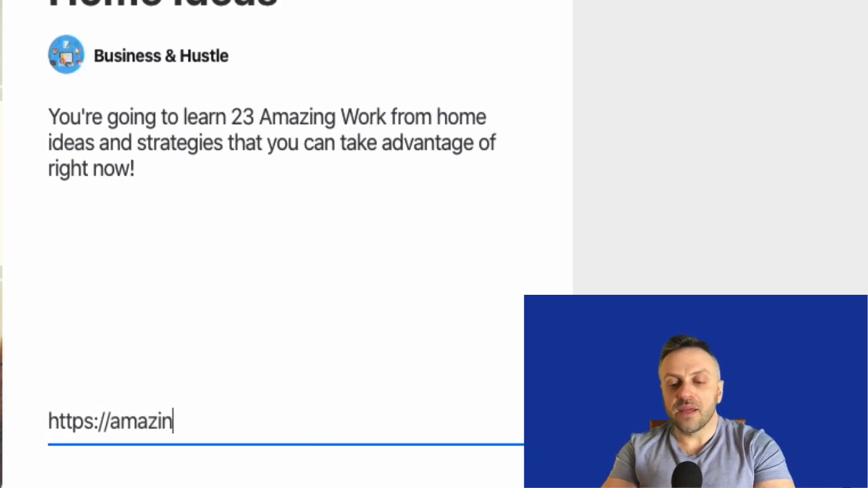
type("gfromhome")
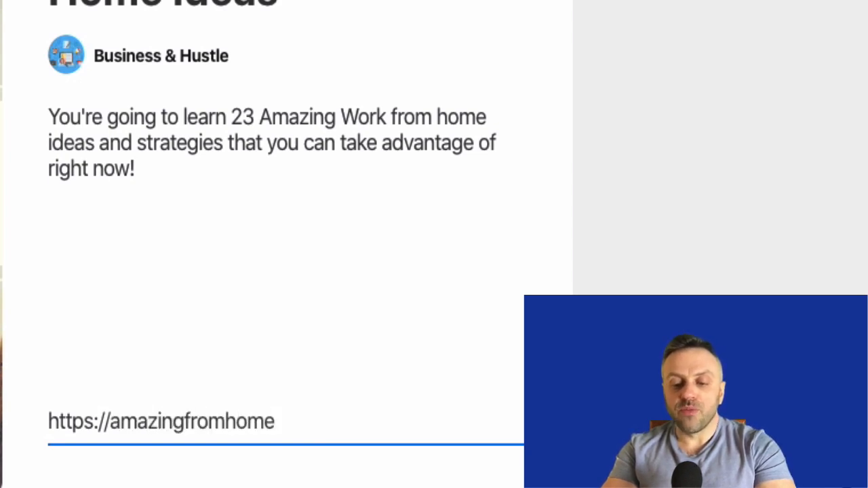
type("ideas.com/")
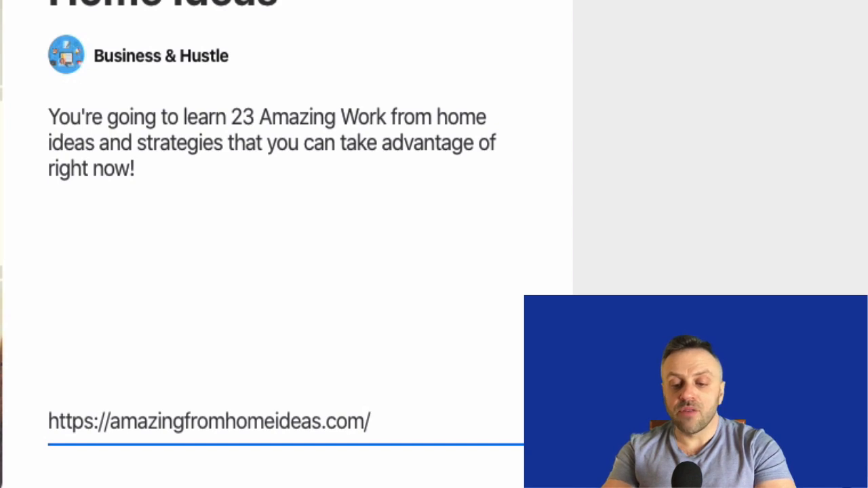
type("23ideas/")
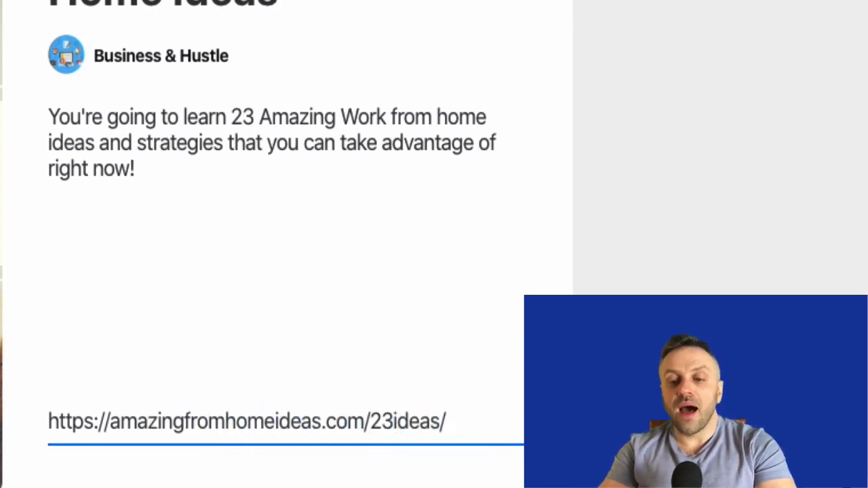
Check the board choices for the pin, keep the Make Money Online board selected and publish the pin.
left_click(536, 18)
left_click(387, 18)
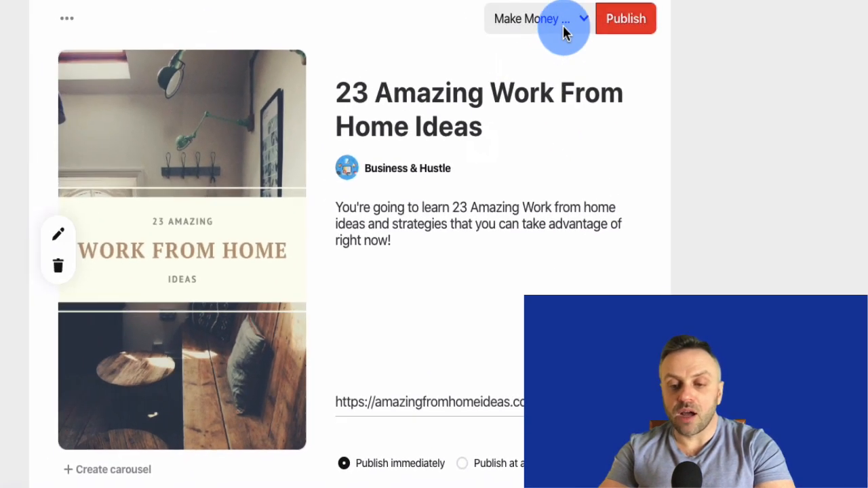
left_click(564, 27)
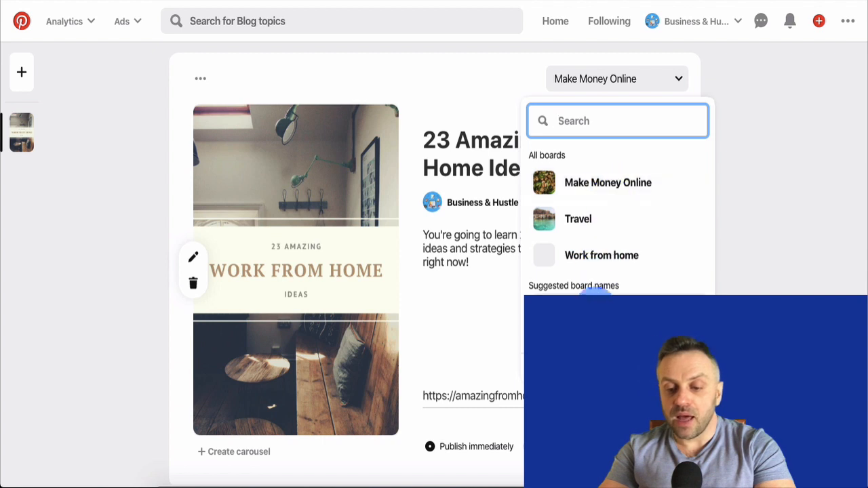
left_click(767, 110)
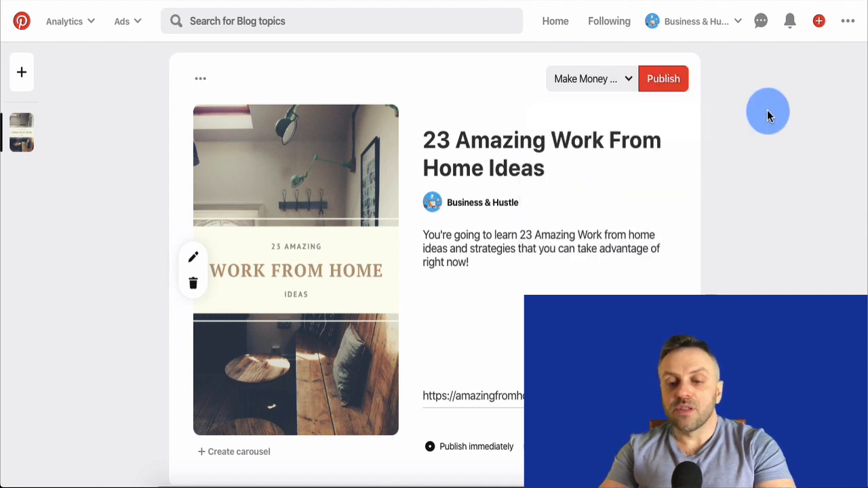
left_click(662, 80)
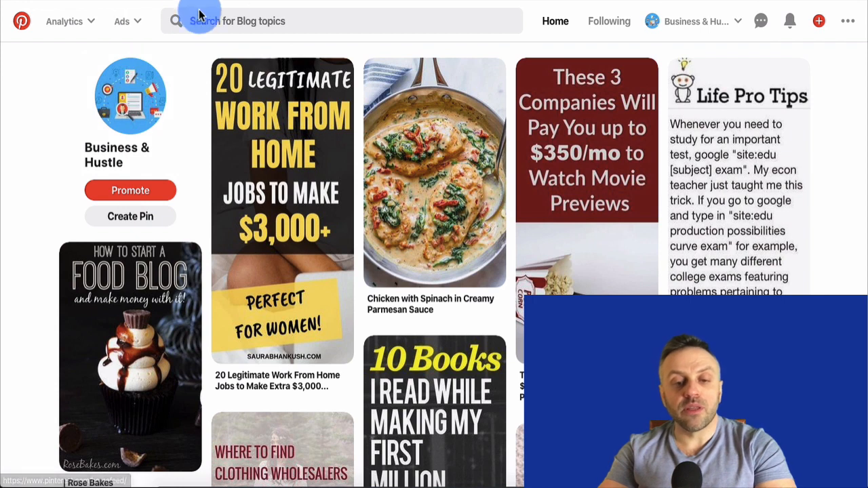
Start creating a new Pinterest ad campaign from scratch instead of resuming the unfinished draft.
left_click(128, 25)
left_click(122, 64)
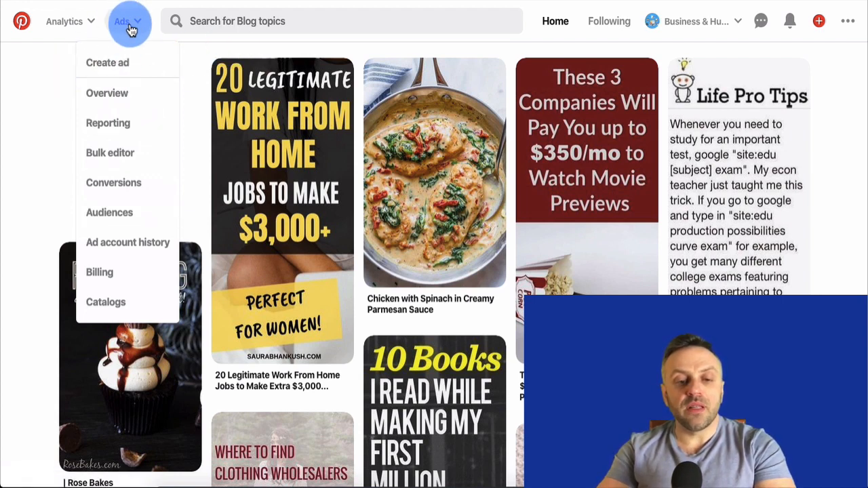
left_click(117, 63)
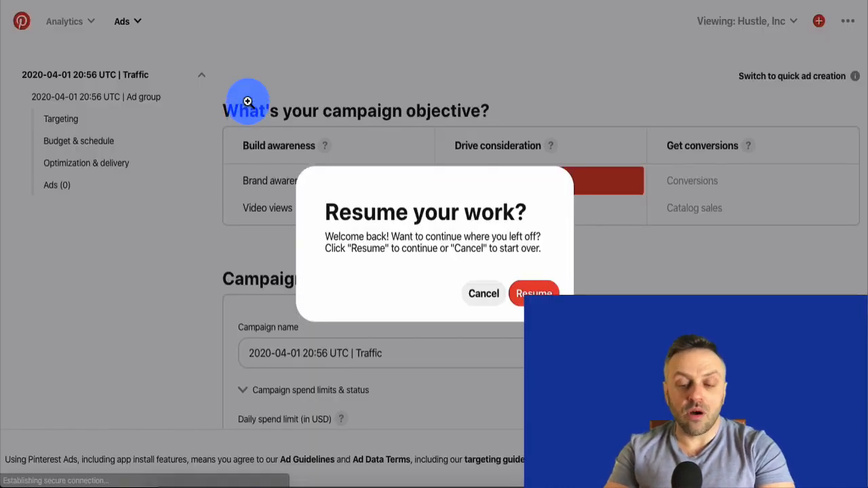
left_click(480, 295)
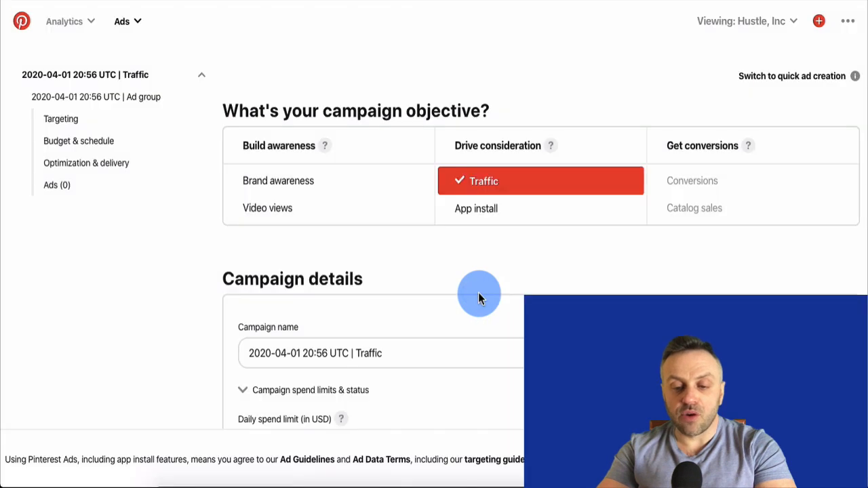
Name the Traffic campaign C1 in the campaign details.
scroll(194, 275, "down", 2)
scroll(193, 275, "down", 1)
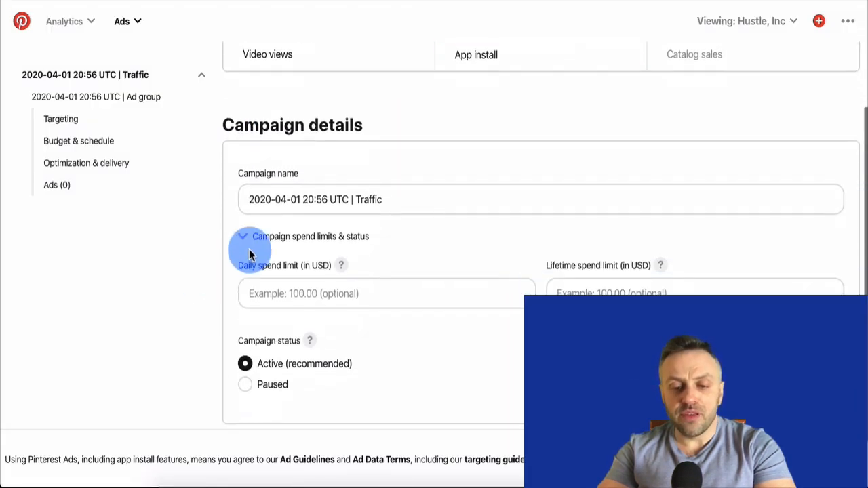
left_click(397, 198)
key("ctrl+a")
key("BackSpace")
type("C1")
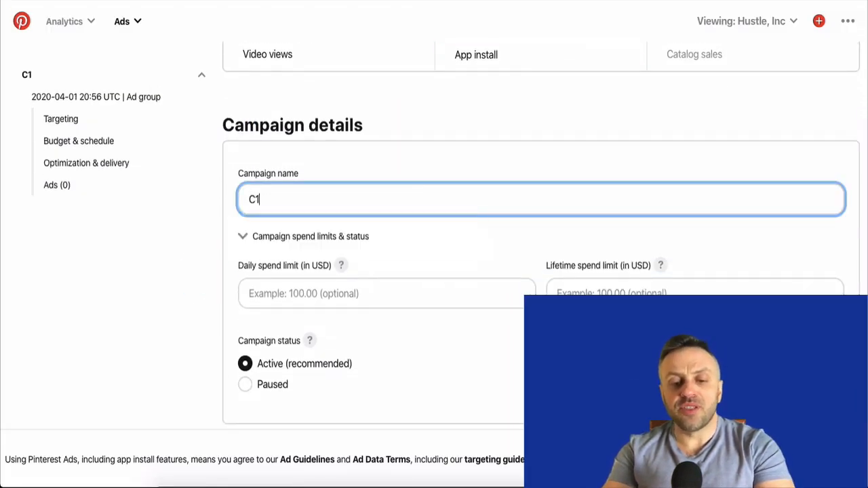
Set the campaign's daily spend limit to 10 USD and its lifetime spend limit to 100 USD, and continue to the ad group details.
scroll(302, 170, "down", 1)
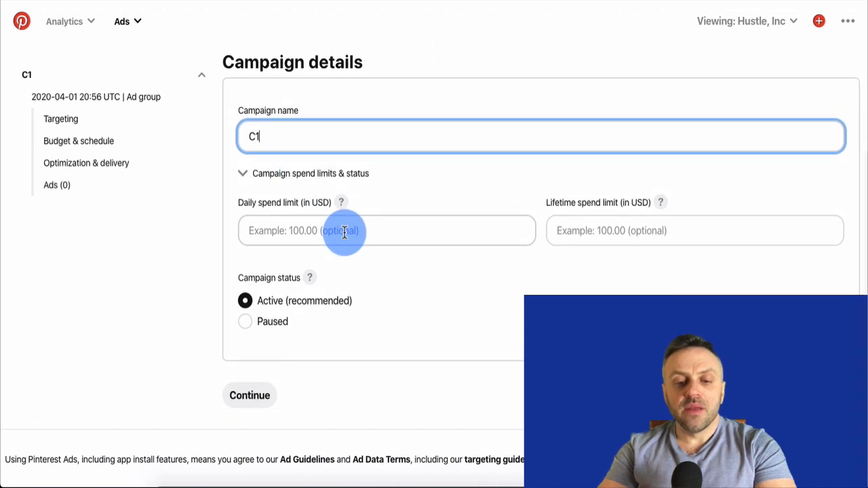
left_click(344, 225)
type("10")
left_click(378, 197)
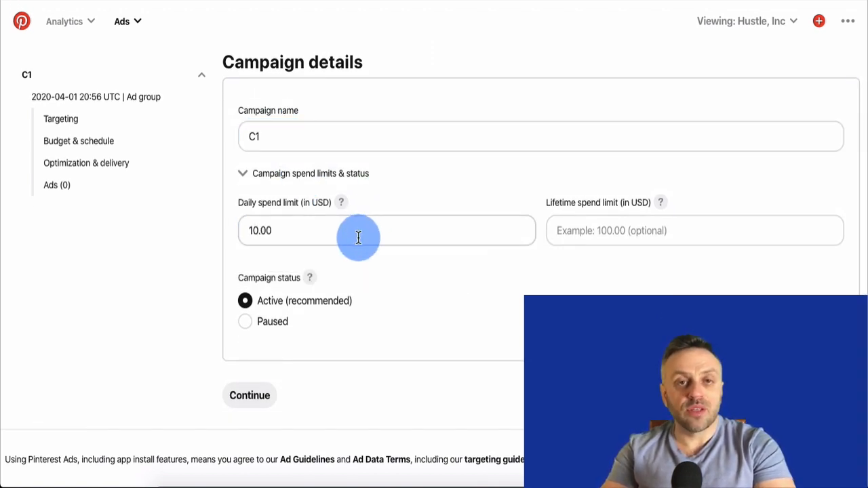
left_click(638, 238)
type("100")
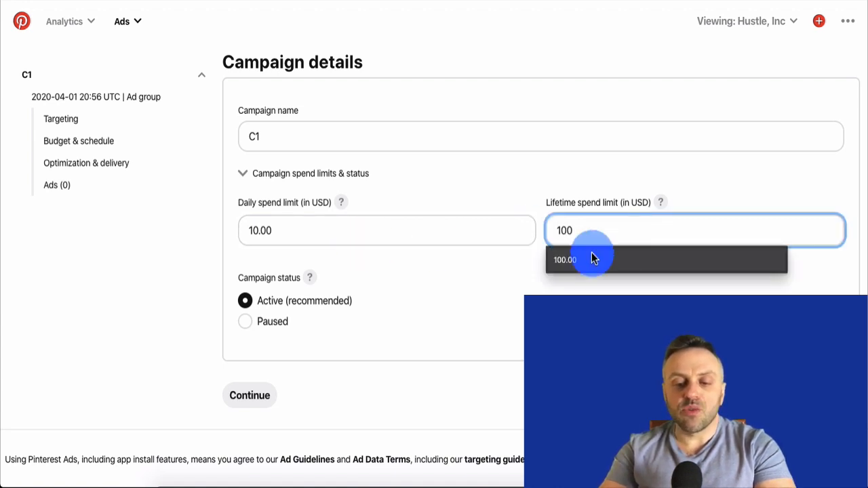
left_click(477, 287)
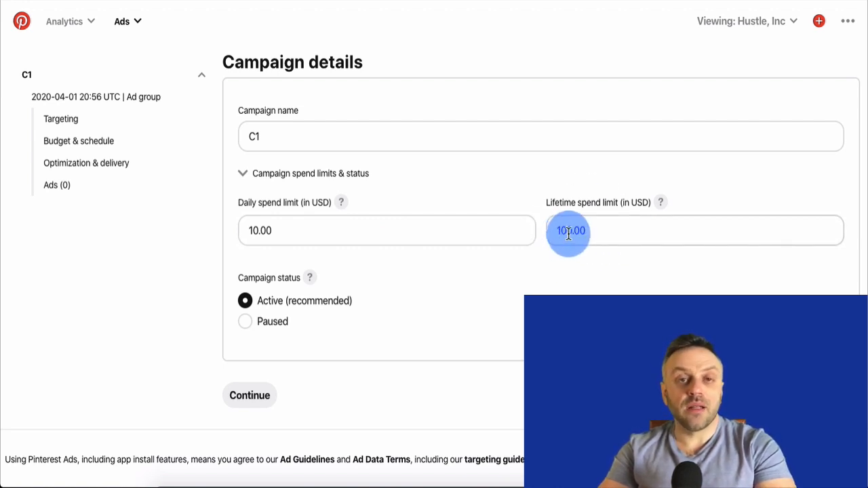
left_click(252, 400)
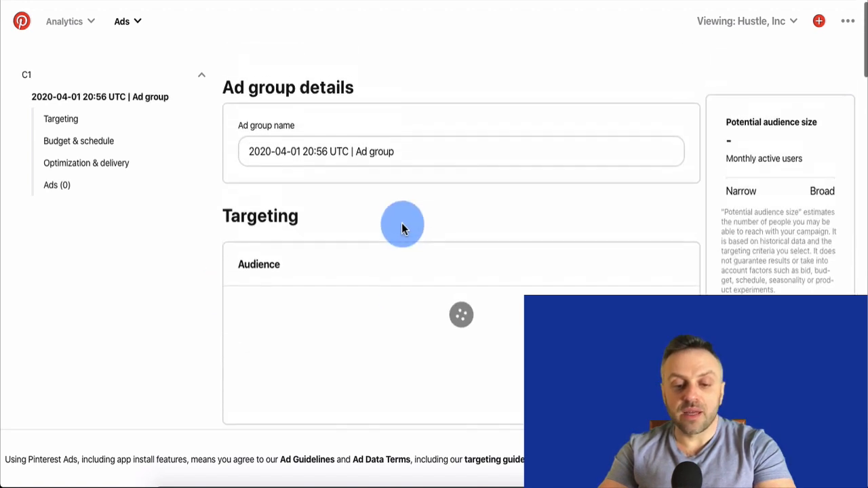
Rename the ad group as AG1.
left_click(412, 156)
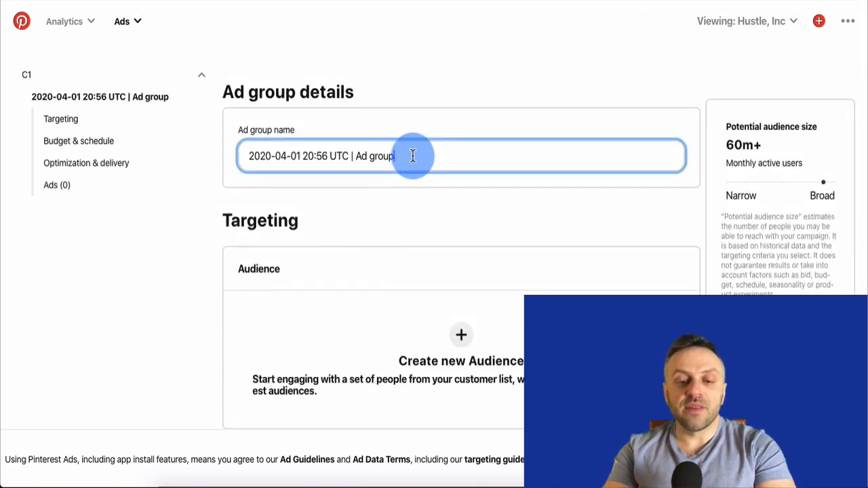
key("ctrl+a")
key("BackSpace")
type("AD")
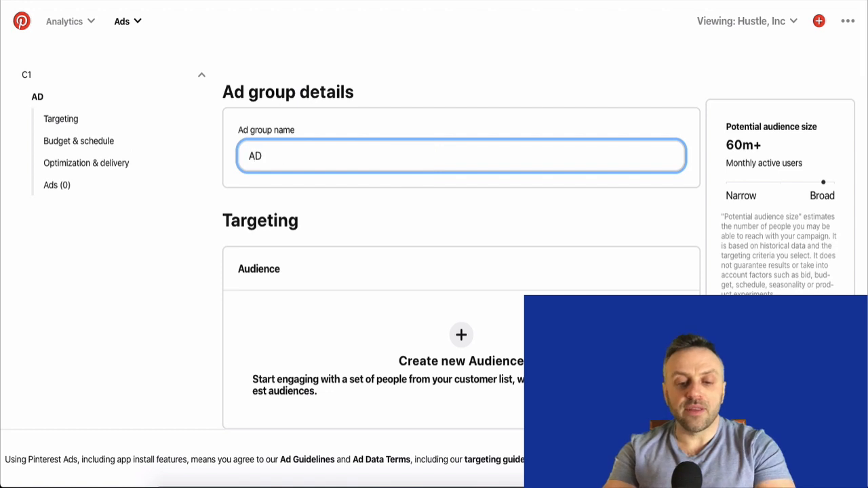
key("BackSpace")
type("G1")
Review the audience, interest and keyword targeting options, search the interests for "business" and clear that search.
scroll(305, 227, "down", 2)
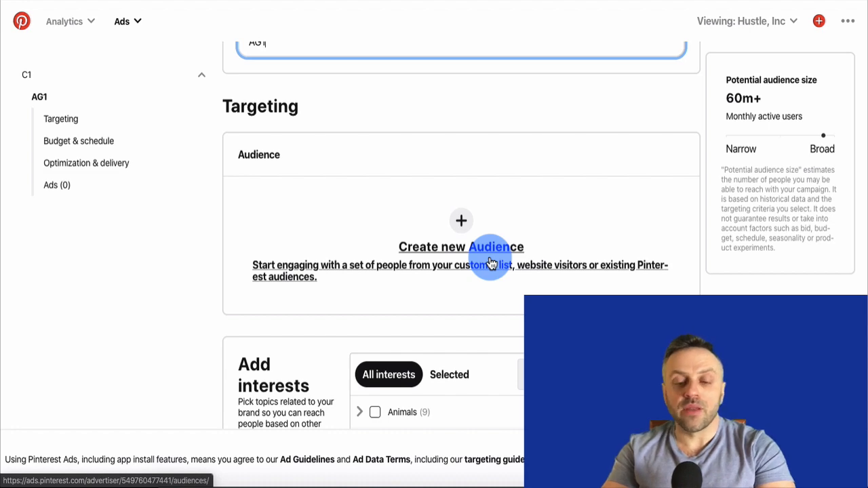
scroll(430, 288, "down", 3)
scroll(286, 310, "down", 1)
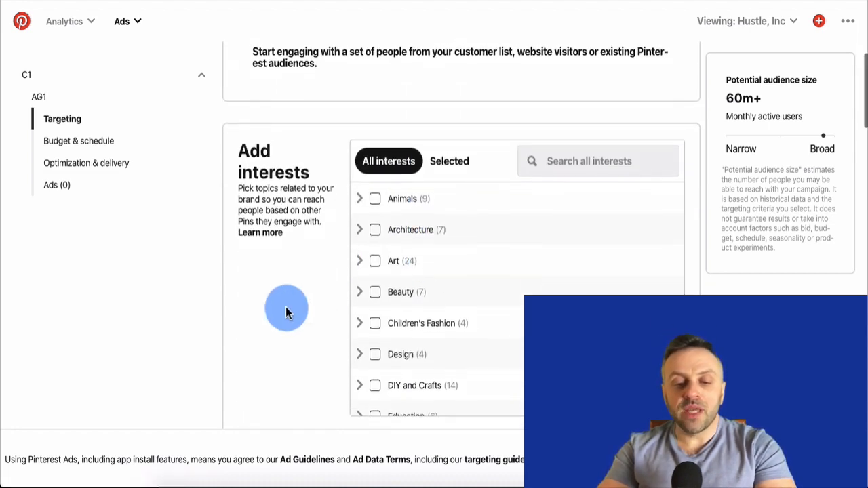
scroll(286, 311, "down", 5)
scroll(404, 272, "up", 1)
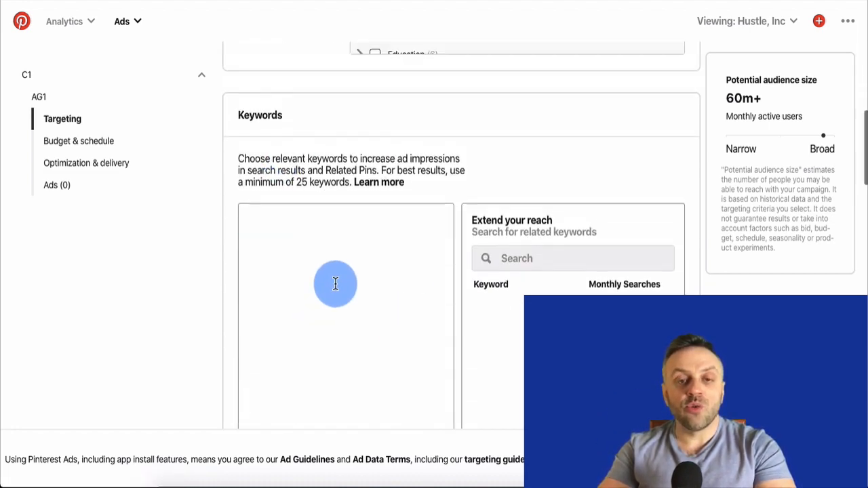
scroll(335, 283, "up", 5)
left_click(591, 169)
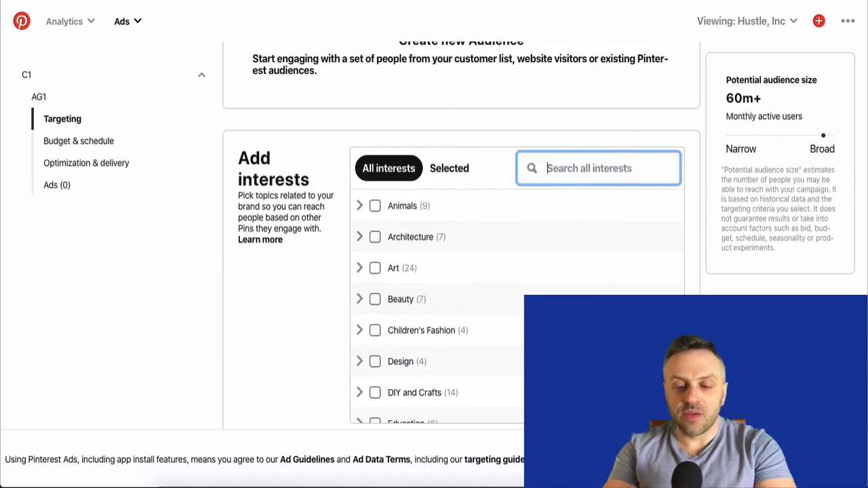
type("business")
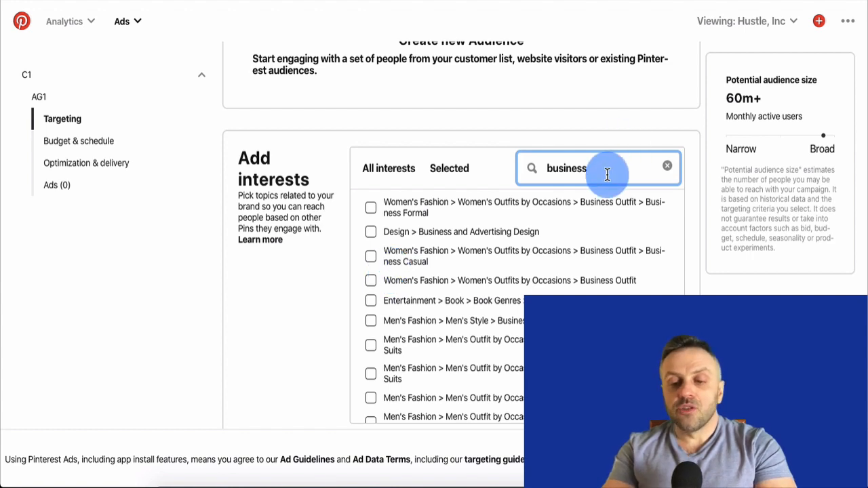
key("BackSpace")
key("BackSpace")
key("BackSpace")
key("BackSpace")
key("BackSpace")
key("BackSpace")
key("BackSpace")
key("BackSpace")
Search the related keywords for "business" and add all results to the ad group's keyword list.
scroll(274, 326, "down", 6)
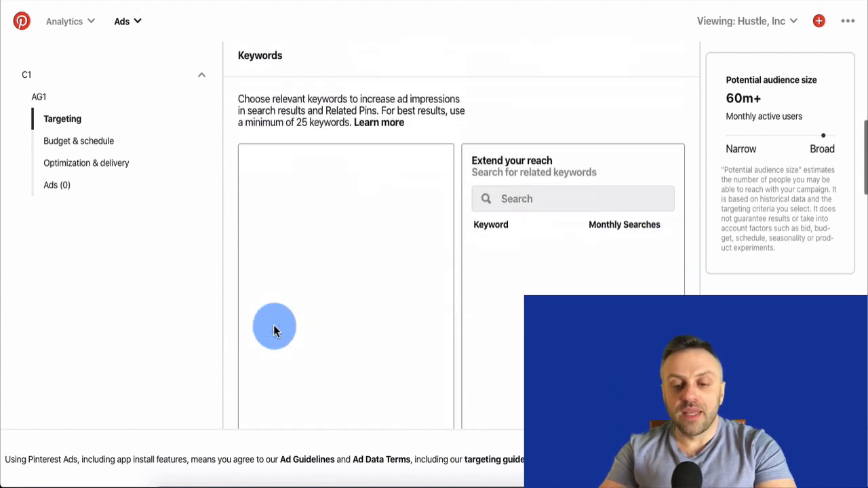
left_click(544, 200)
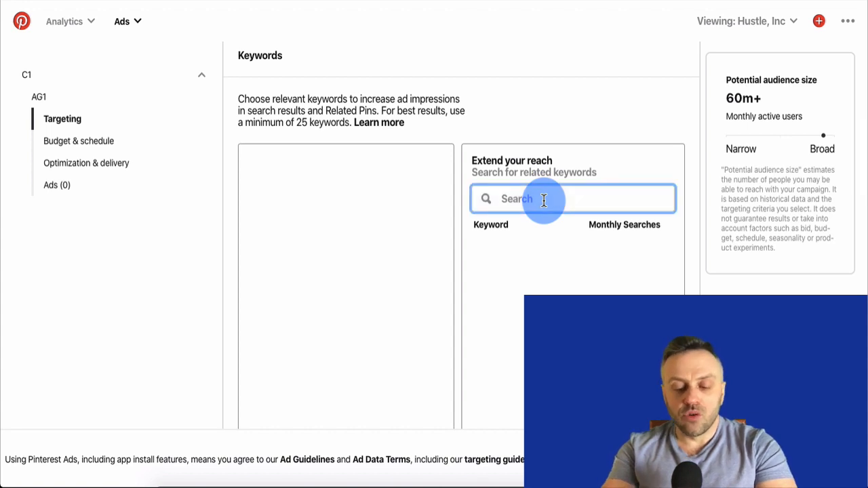
type("business")
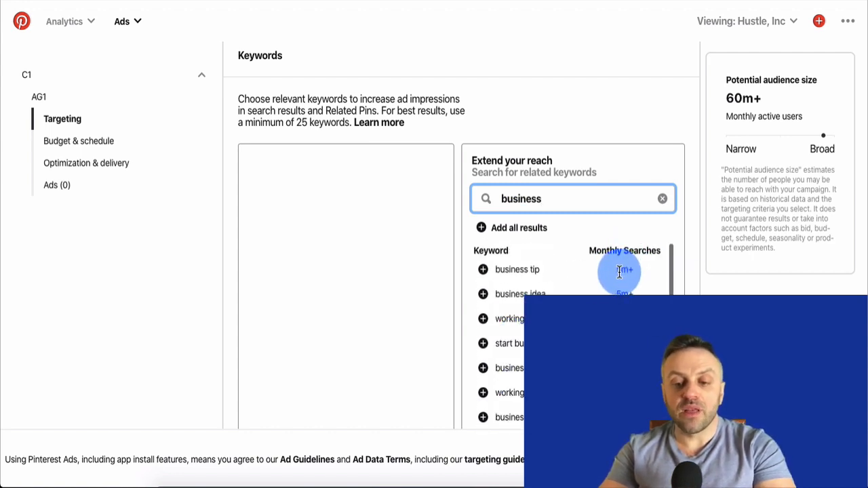
left_click(482, 228)
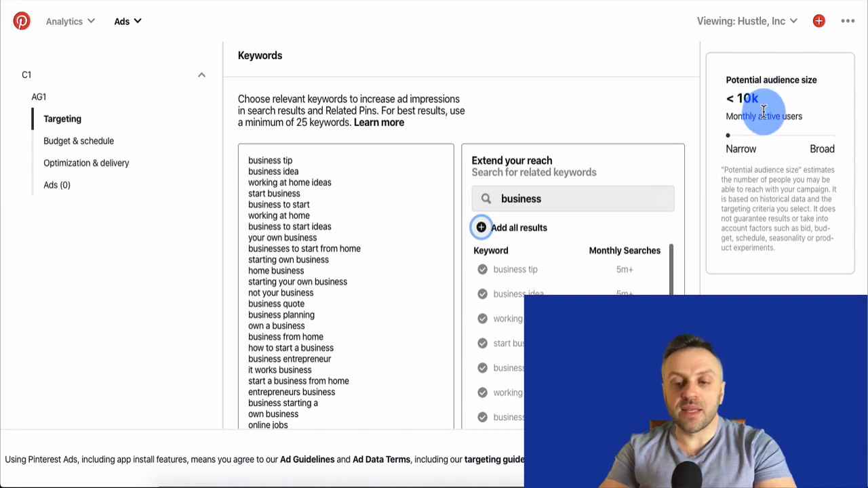
Search the related keywords for "entrepreneurship" and add all results to the keyword list.
left_click(562, 195)
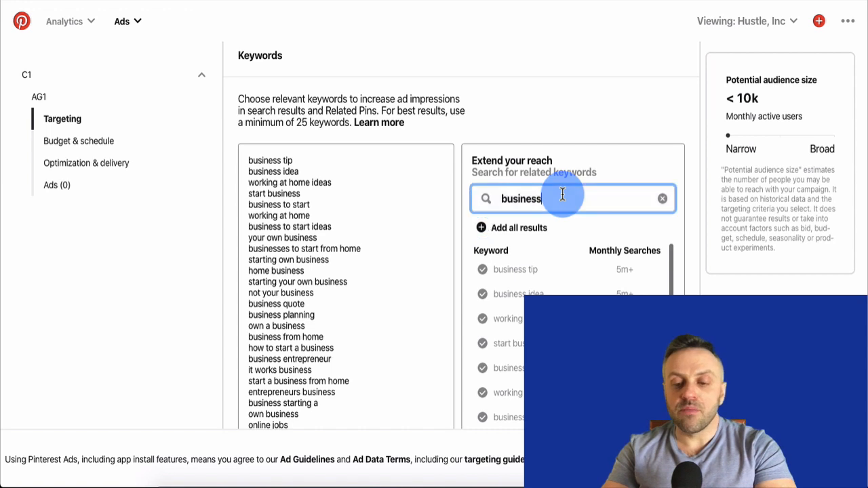
key("ctrl+a")
key("BackSpace")
type("entrepr")
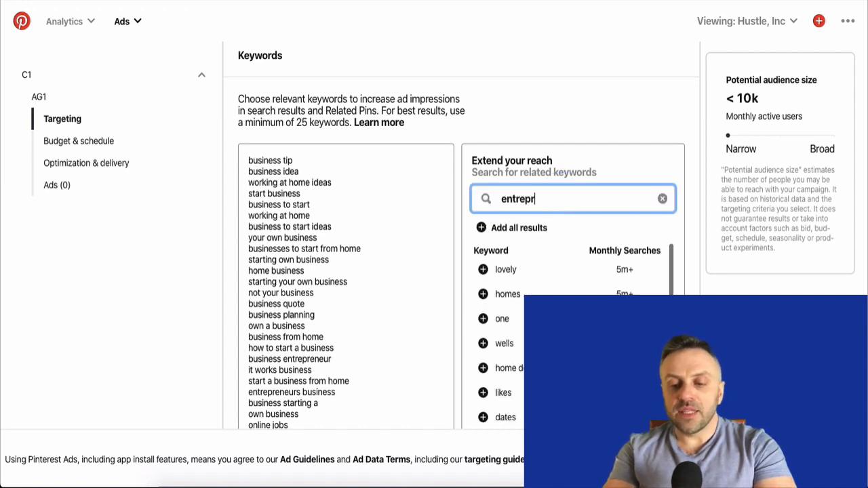
type("eneurship")
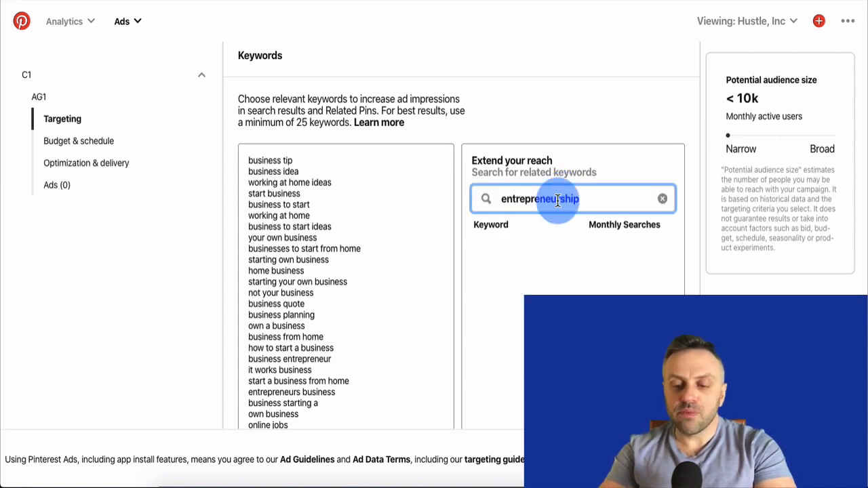
left_click(485, 229)
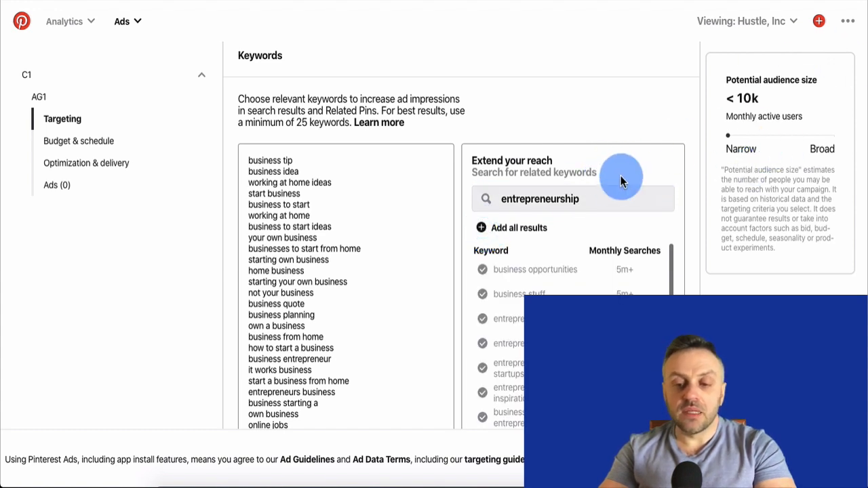
Search the related keywords for "work from home" and add all results to the keyword list.
left_click(601, 198)
double_click(605, 198)
key("BackSpace")
type("work ")
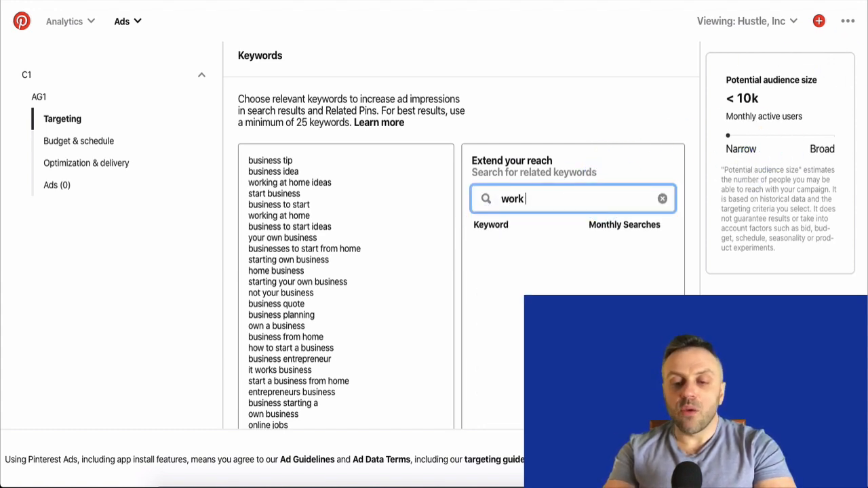
type("from home")
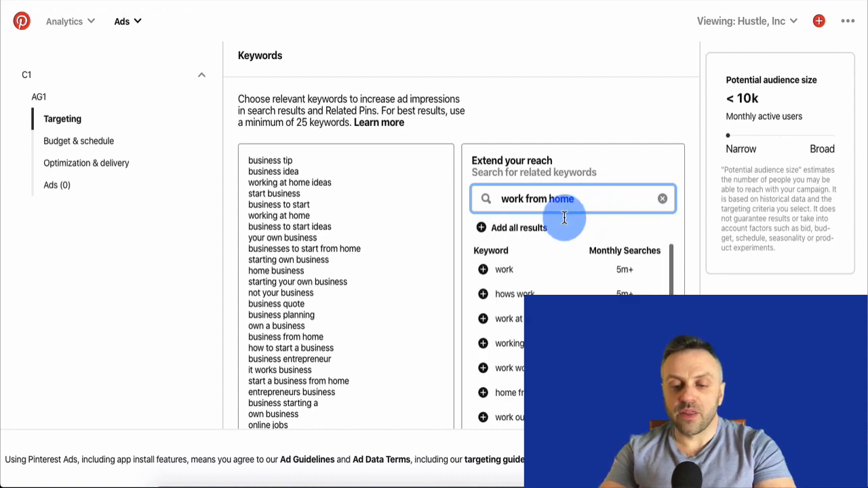
left_click(482, 229)
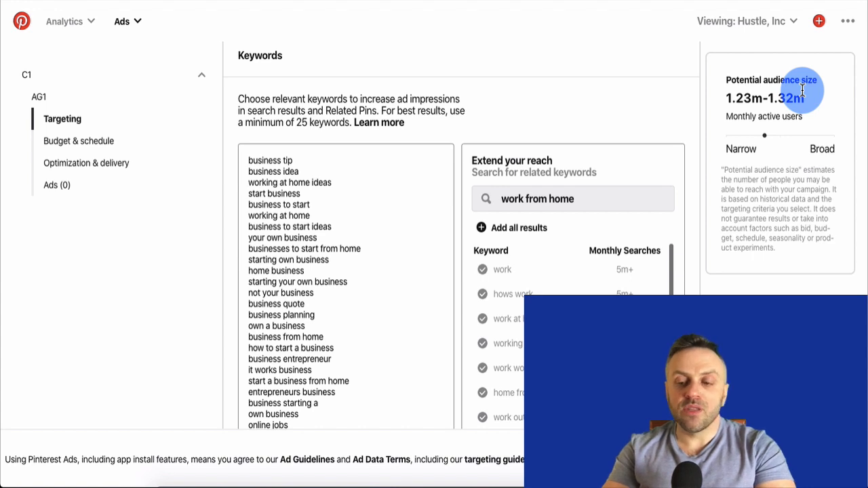
Search the related keywords for "work at home", add all results to the keyword list and look through them.
left_click(601, 198)
key("ctrl+a")
key("BackSpace")
type("work a")
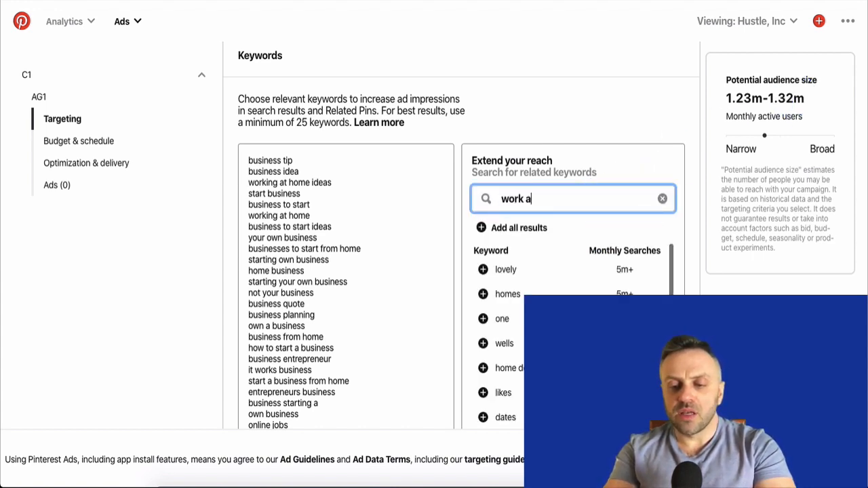
type("t home")
left_click(536, 230)
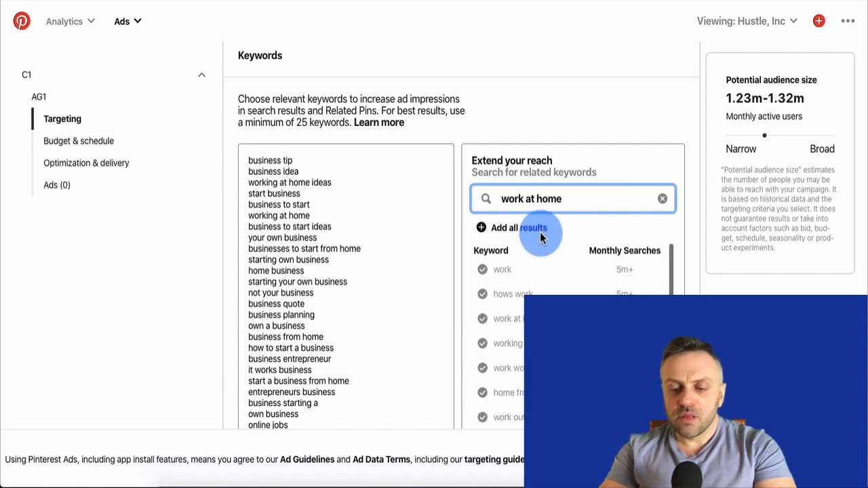
scroll(515, 282, "down", 3)
scroll(533, 281, "up", 3)
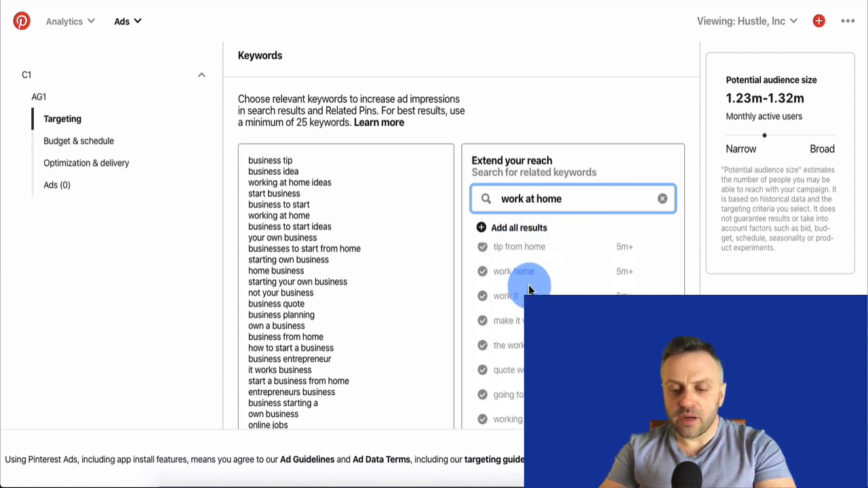
Search the related keywords for "make money online" and add all results to the ad group's keyword list.
left_click(575, 197)
key("ctrl+a")
key("BackSpace")
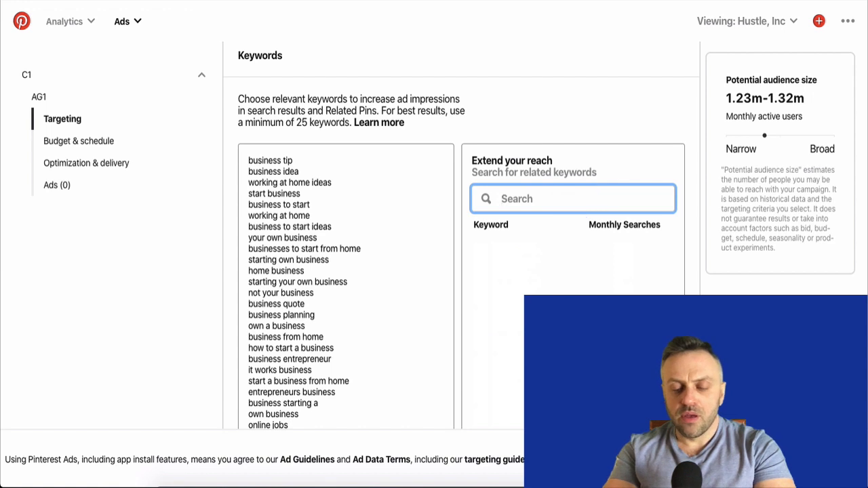
type("make money online")
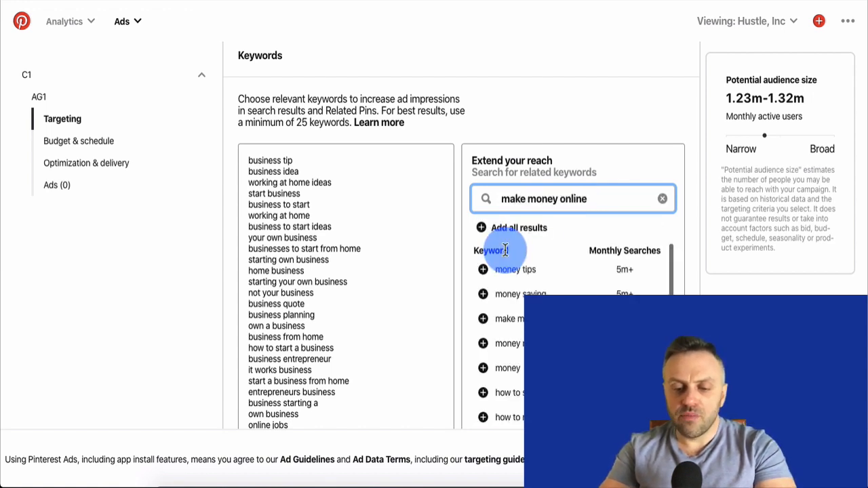
left_click(481, 227)
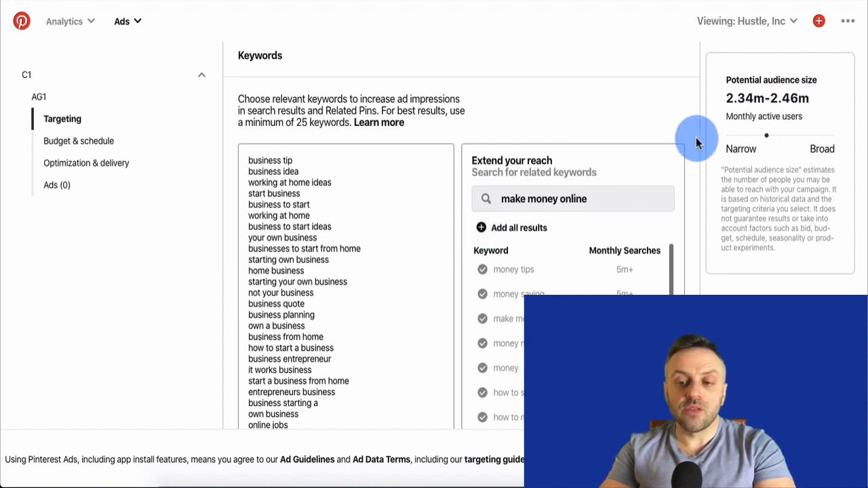
Search the related keywords for "side hustle" and add all results to the keyword list.
left_click(630, 194)
key("ctrl+a")
key("BackSpace")
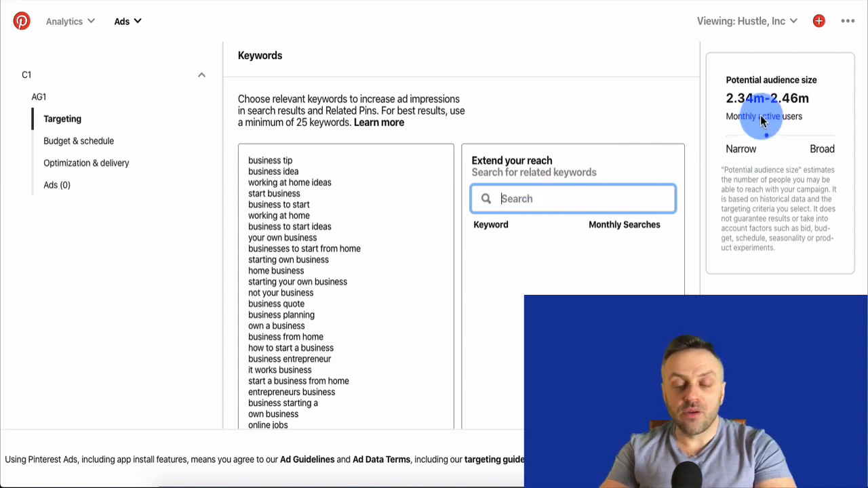
type("sid")
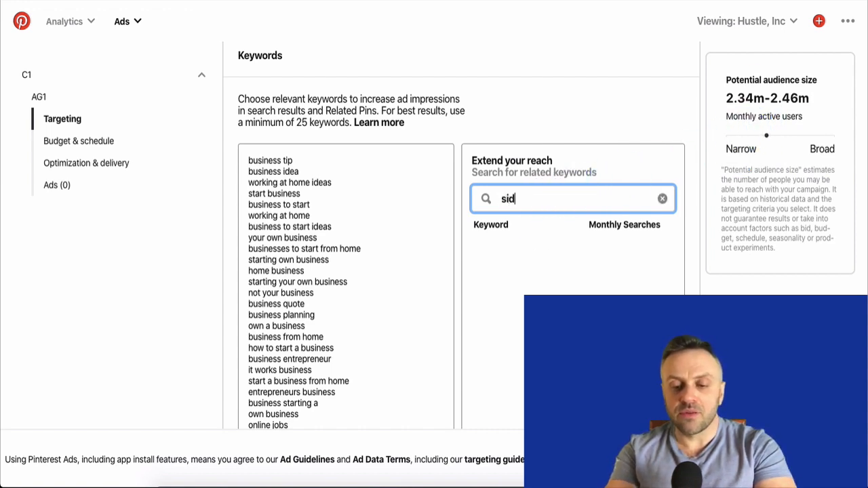
type("e hustle")
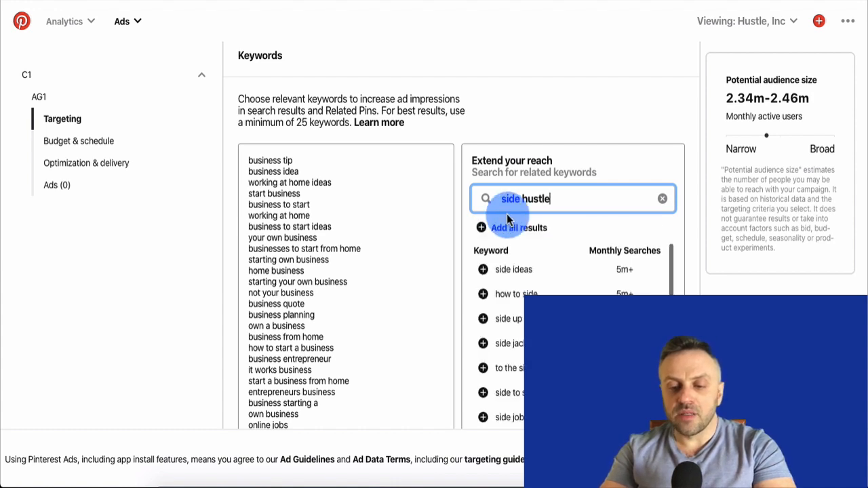
left_click(482, 229)
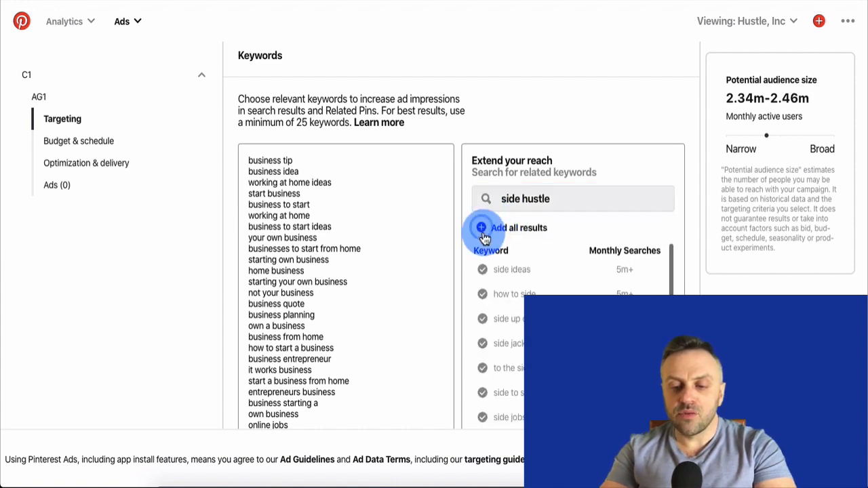
Search the related keywords for "get a job", look through the suggestions and add all results to the keyword list.
left_click(581, 200)
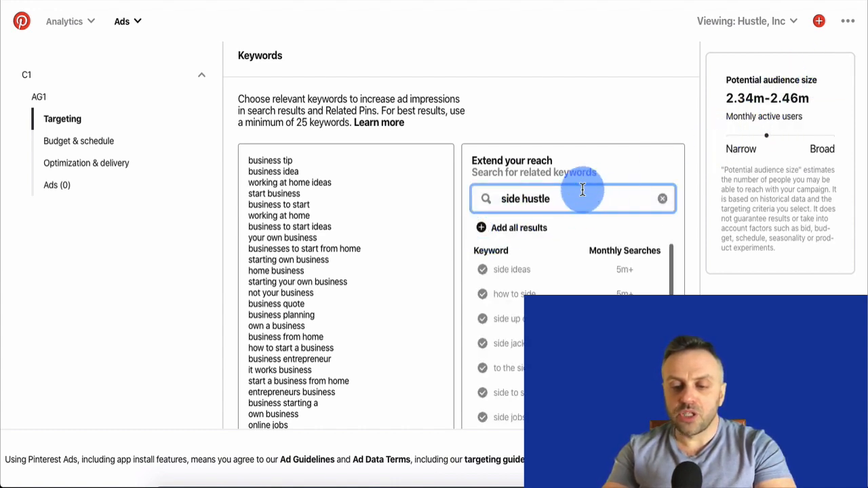
key("ctrl+a")
key("BackSpace")
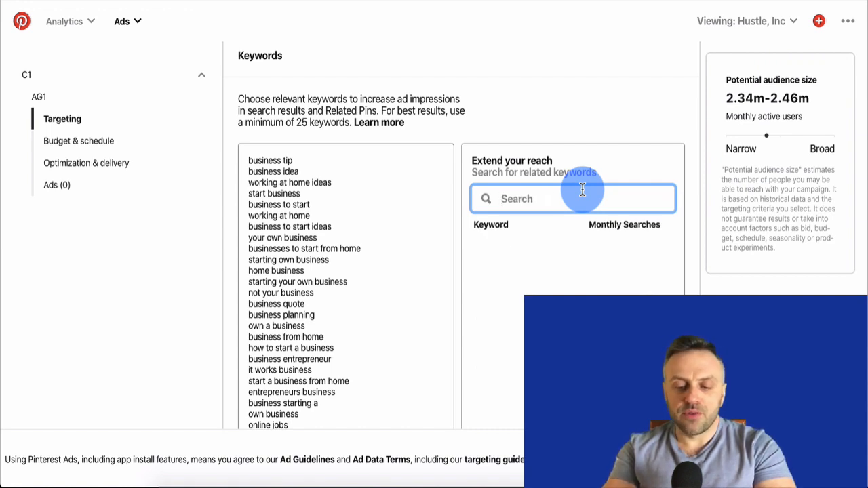
type("get a job")
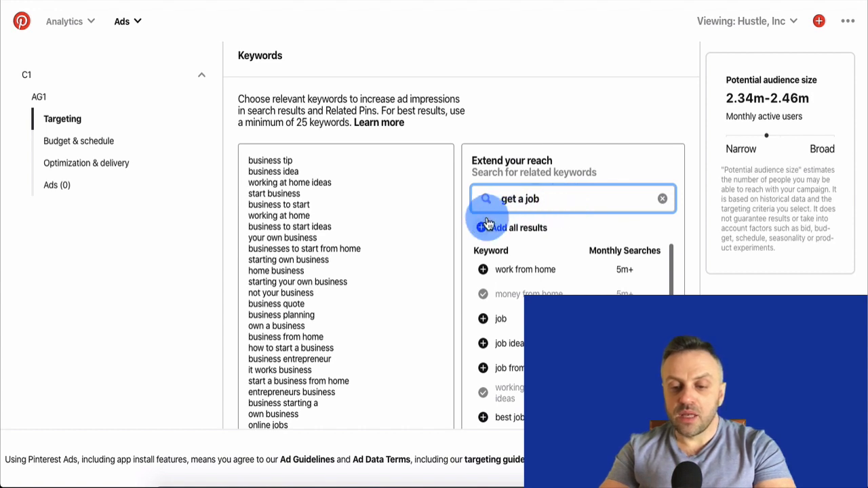
scroll(482, 285, "down", 5)
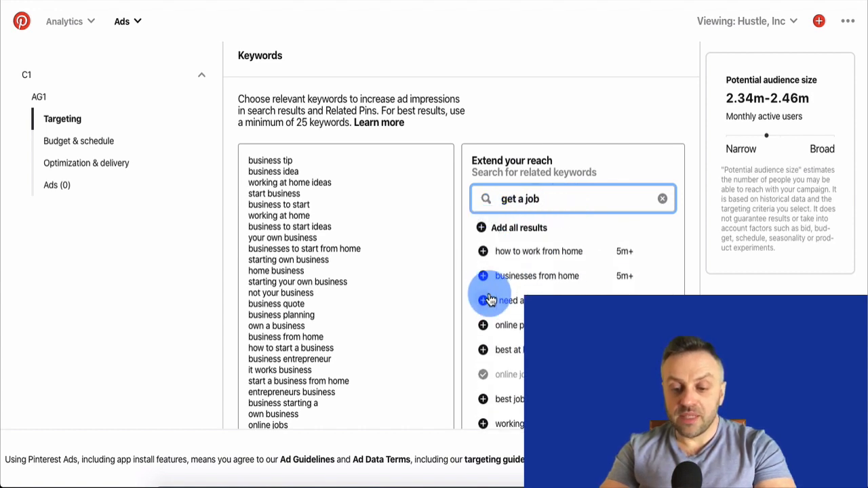
scroll(490, 296, "up", 5)
left_click(482, 230)
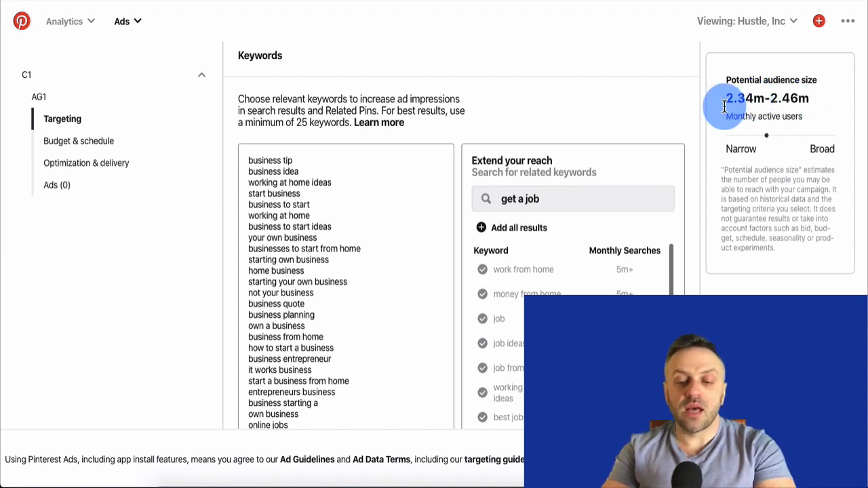
Leave the demographic and placement targeting at its defaults and set the ad group's daily budget to 10.00 USD.
scroll(481, 234, "down", 6)
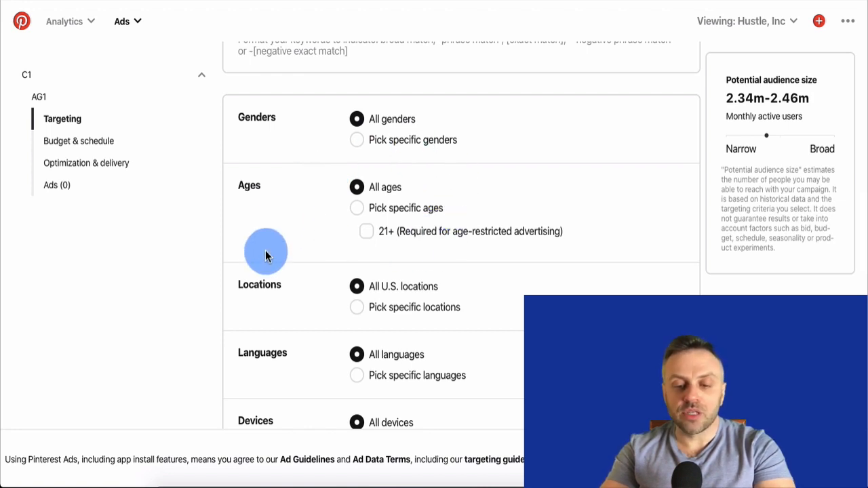
scroll(265, 252, "down", 3)
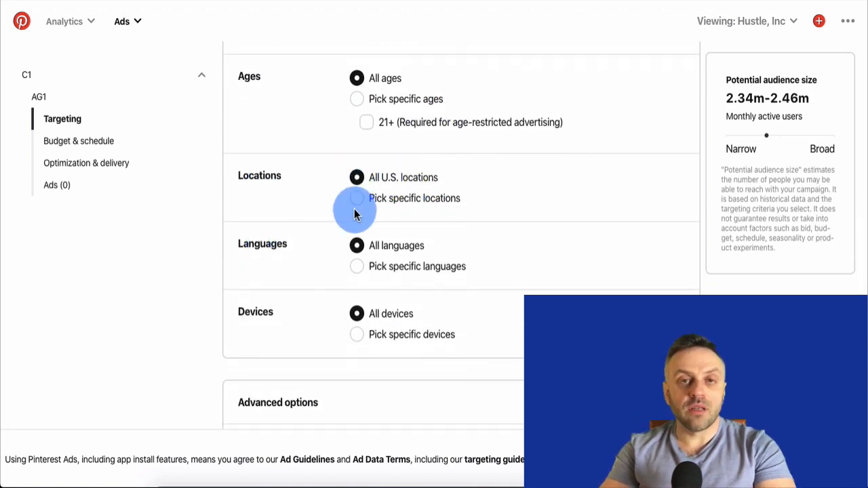
scroll(320, 275, "down", 7)
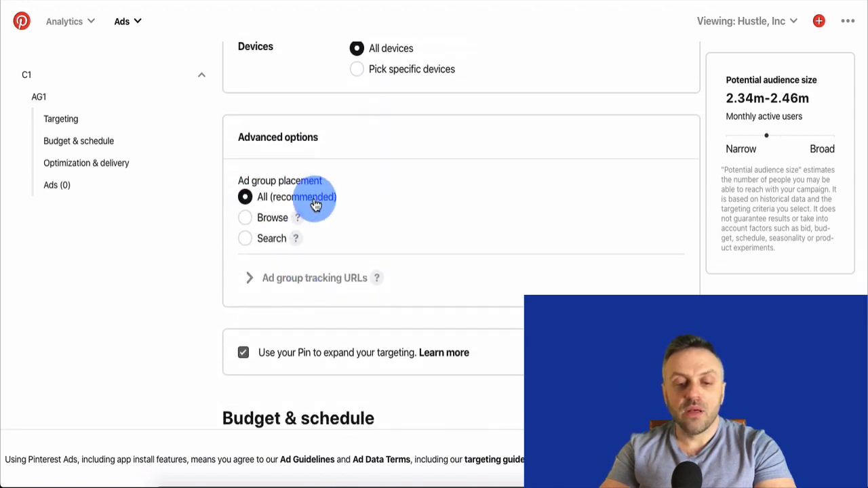
scroll(343, 272, "down", 8)
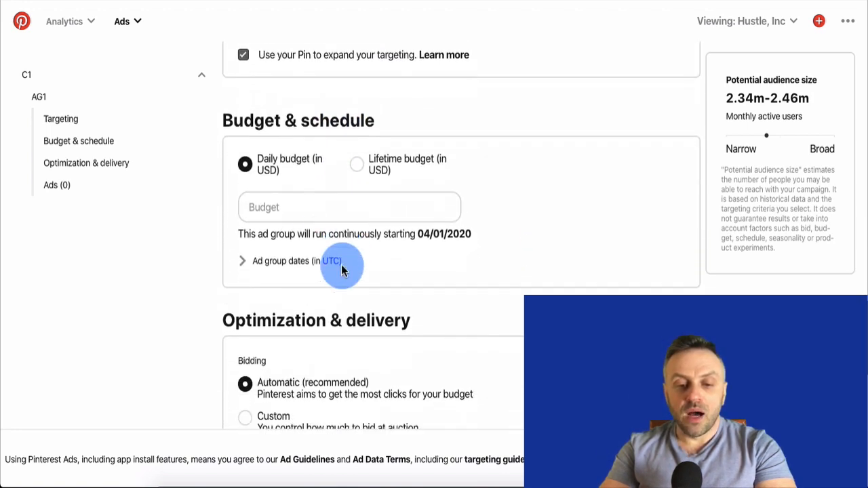
left_click(310, 202)
type("10")
left_click(532, 230)
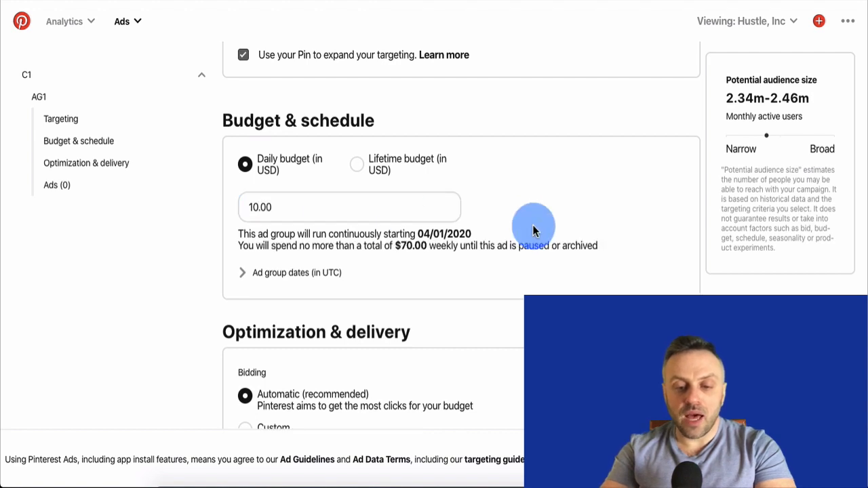
Use automatic bidding and select the "23 Amazing Work From Home Ideas" pin as the campaign's ad.
scroll(532, 229, "down", 4)
left_click(261, 252)
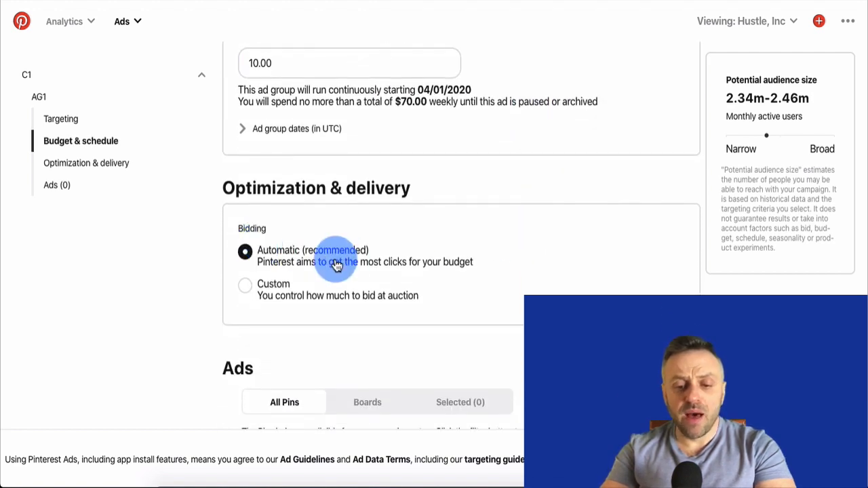
scroll(337, 263, "down", 5)
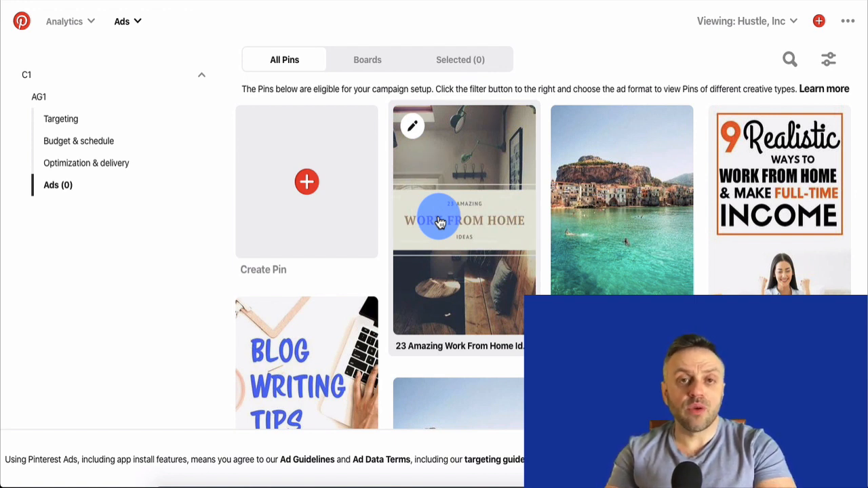
left_click(463, 193)
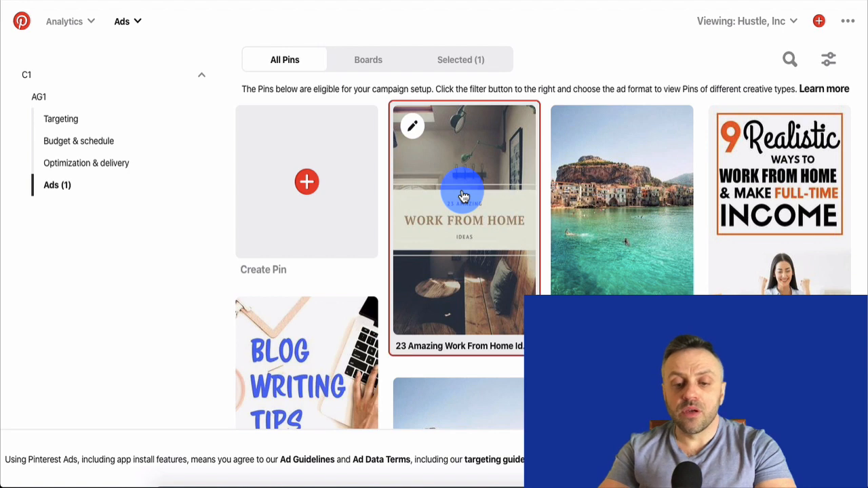
scroll(622, 196, "down", 4)
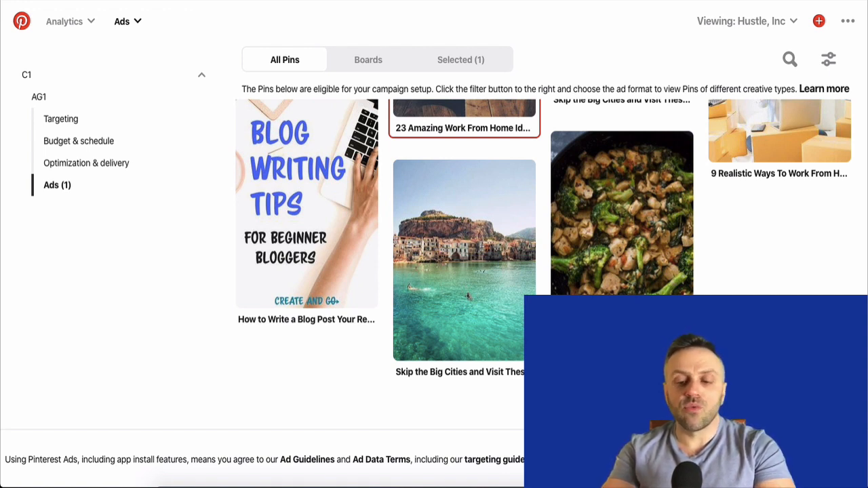
Leave the campaign setup without saving the changes and return to the Pinterest home feed.
scroll(461, 238, "up", 20)
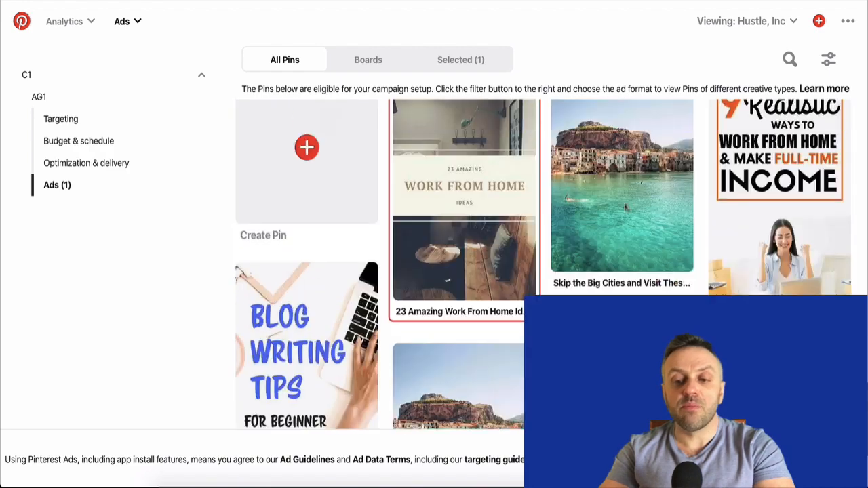
scroll(461, 237, "up", 4)
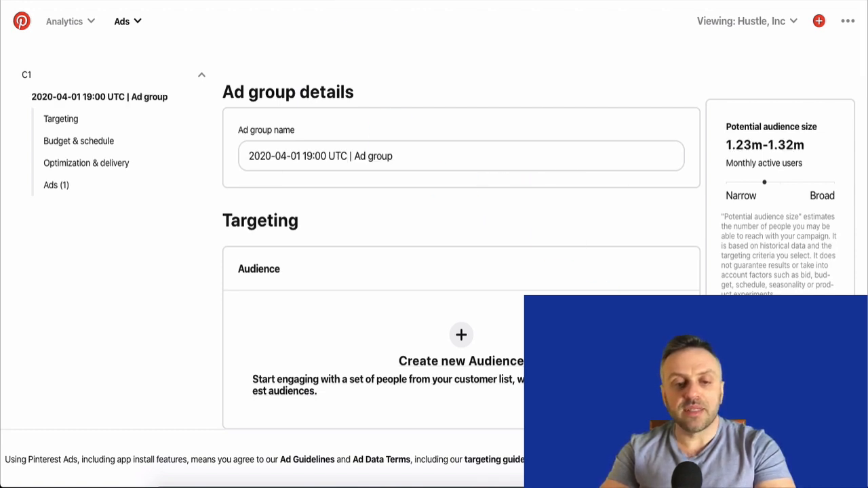
left_click(22, 20)
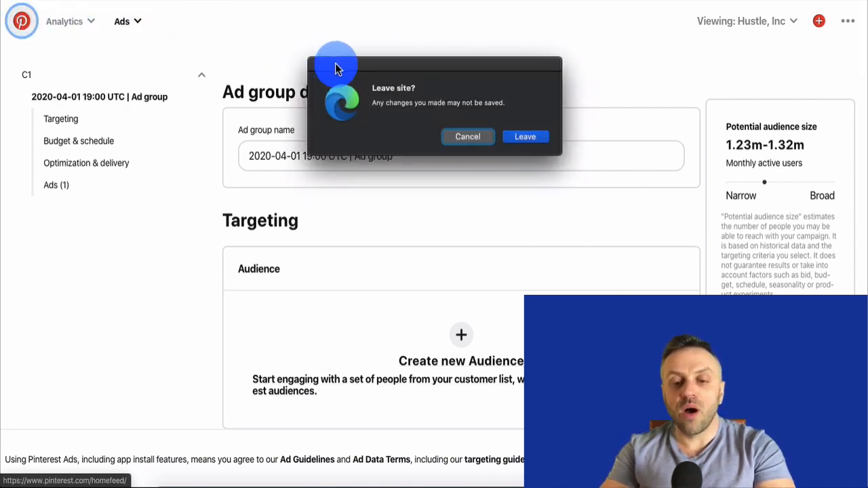
left_click(528, 138)
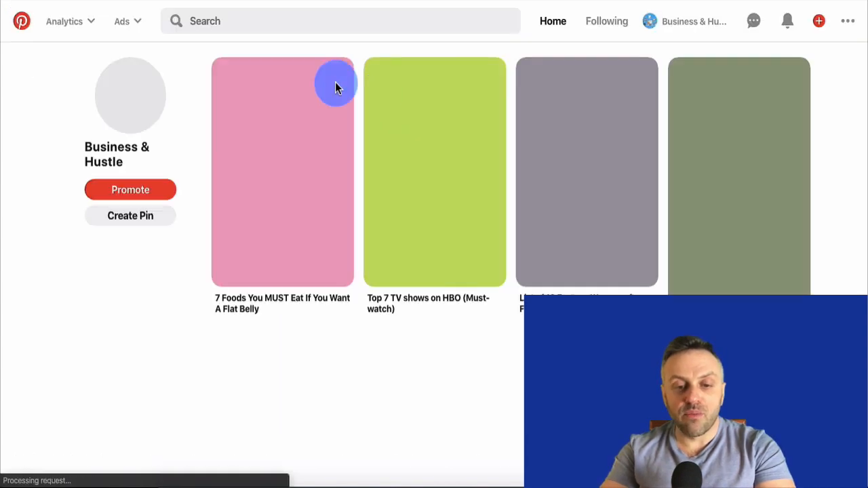
Search Pinterest for "work from home" using the recent search and examine the designs and headlines of the pins found.
left_click(241, 24)
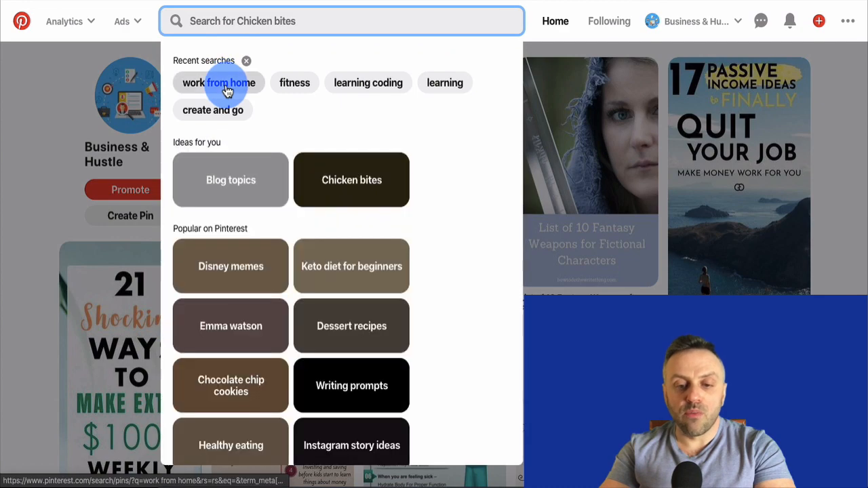
left_click(225, 84)
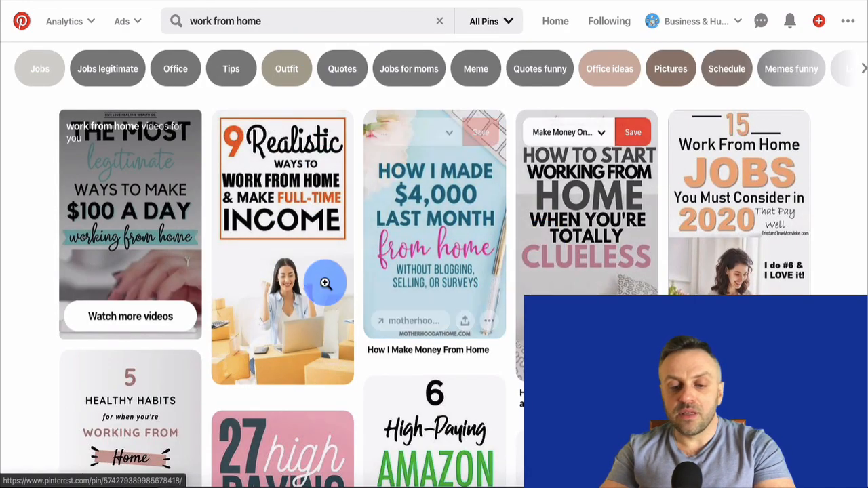
mouse_move(294, 231)
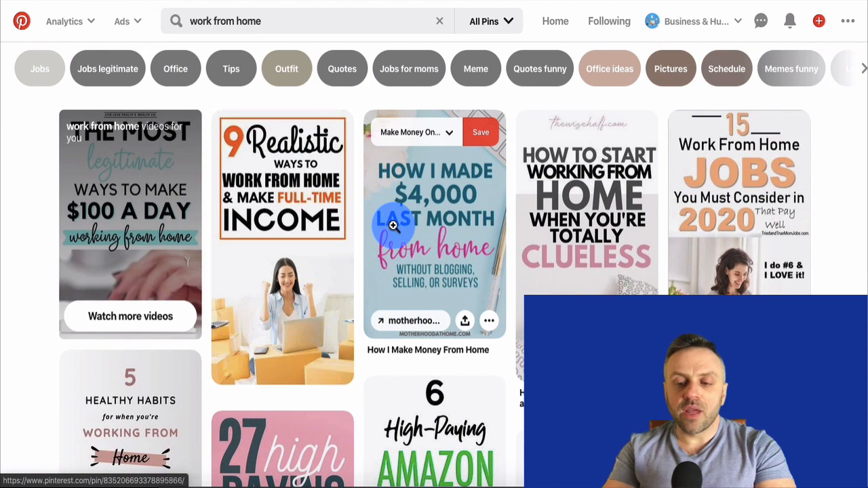
scroll(406, 328, "down", 1)
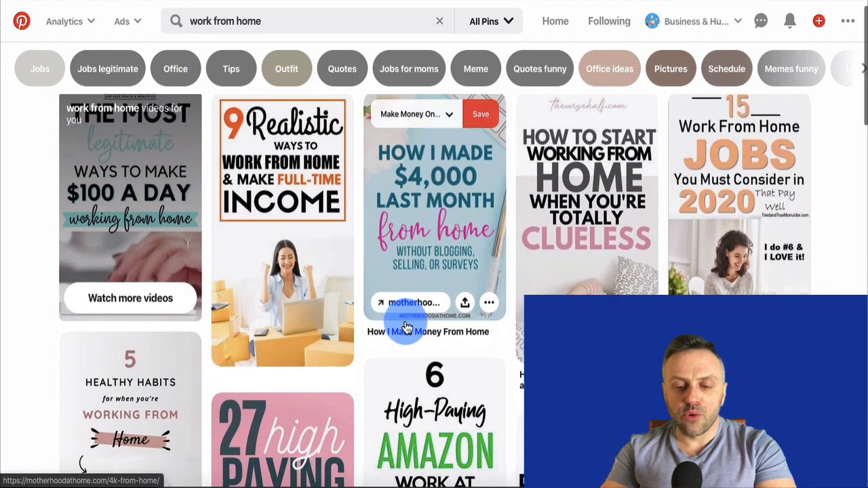
scroll(406, 328, "down", 2)
scroll(319, 229, "up", 2)
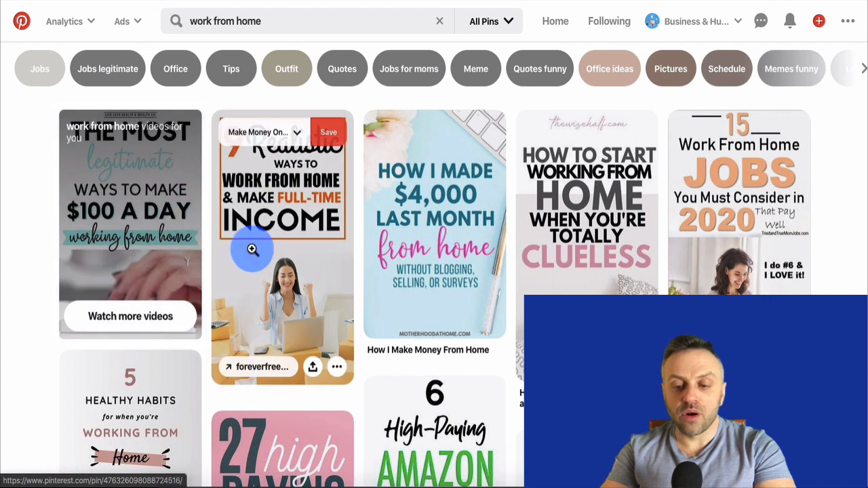
scroll(252, 248, "down", 2)
scroll(252, 249, "up", 2)
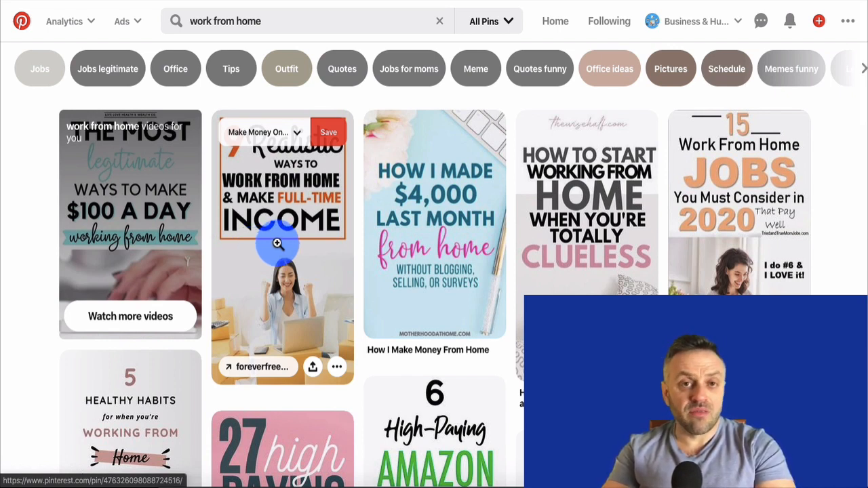
scroll(278, 243, "down", 5)
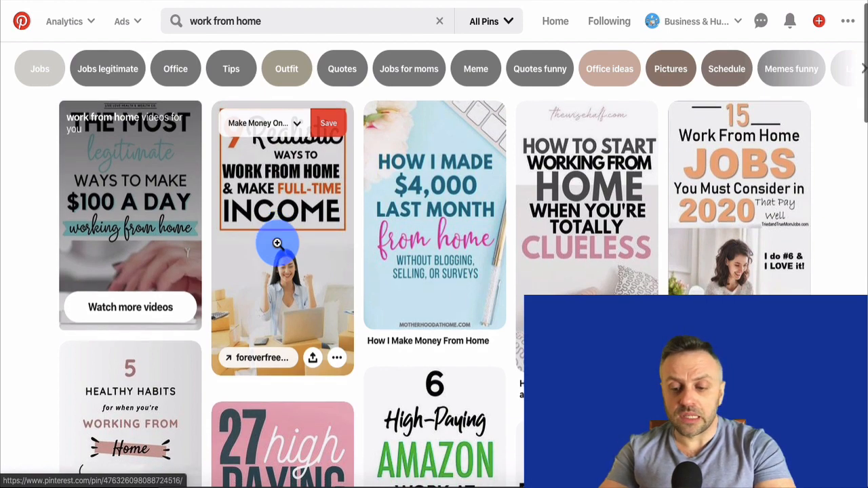
scroll(277, 243, "up", 1)
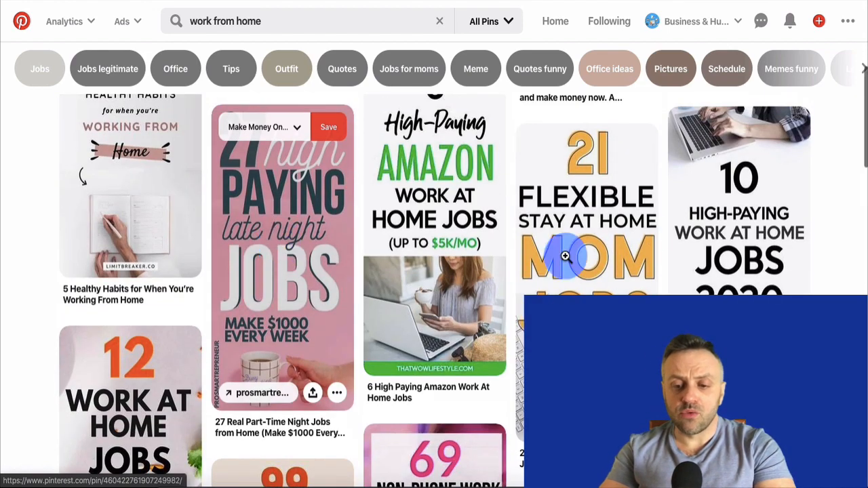
Search Pinterest for "stay at home" and examine the designs and headlines of the pins found.
left_click(303, 24)
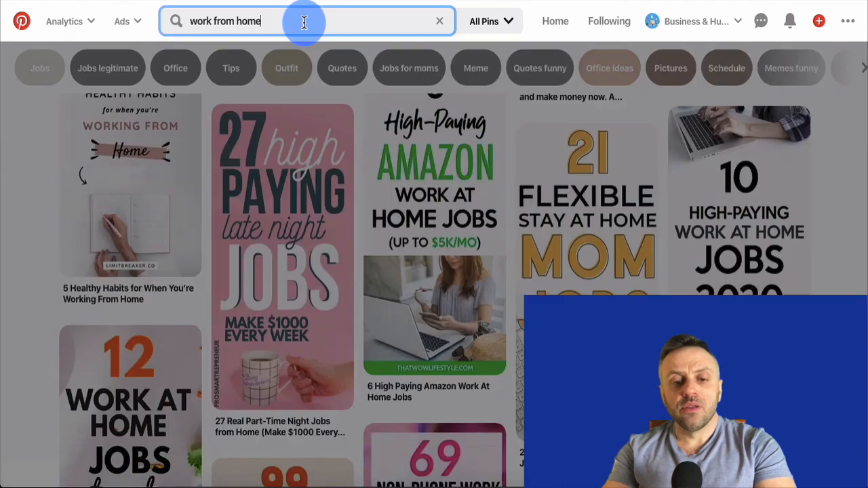
type("stay at home")
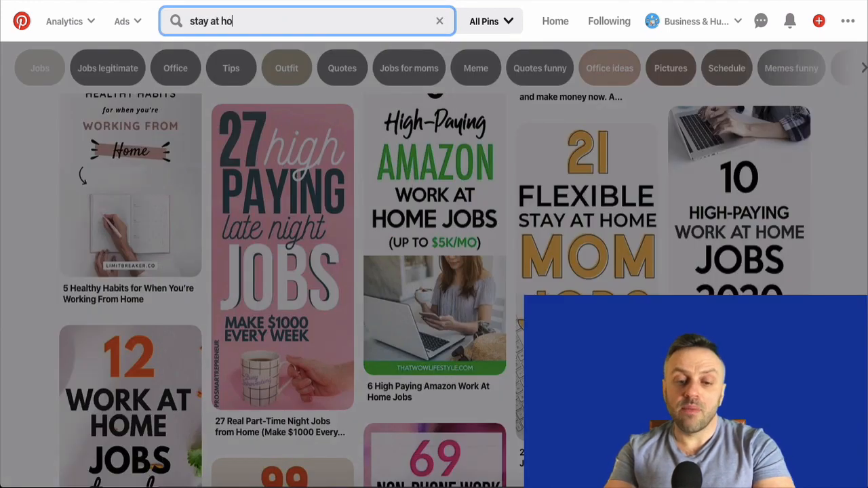
key("Return")
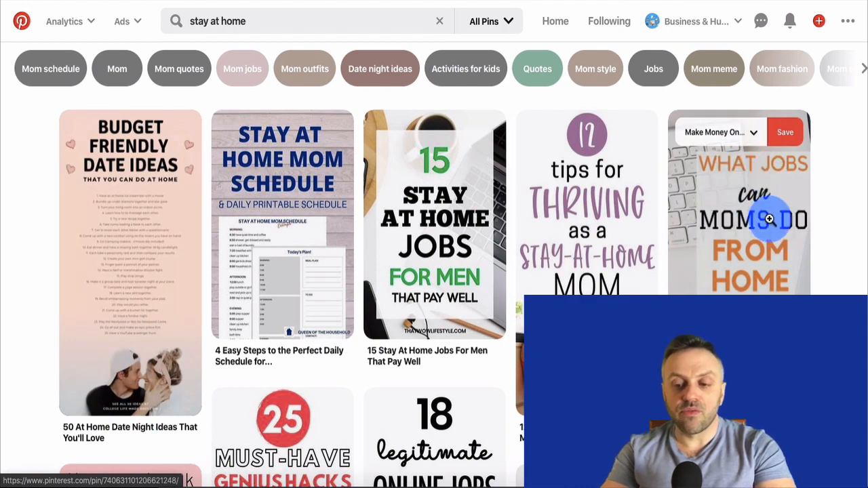
scroll(429, 201, "down", 5)
scroll(430, 200, "up", 5)
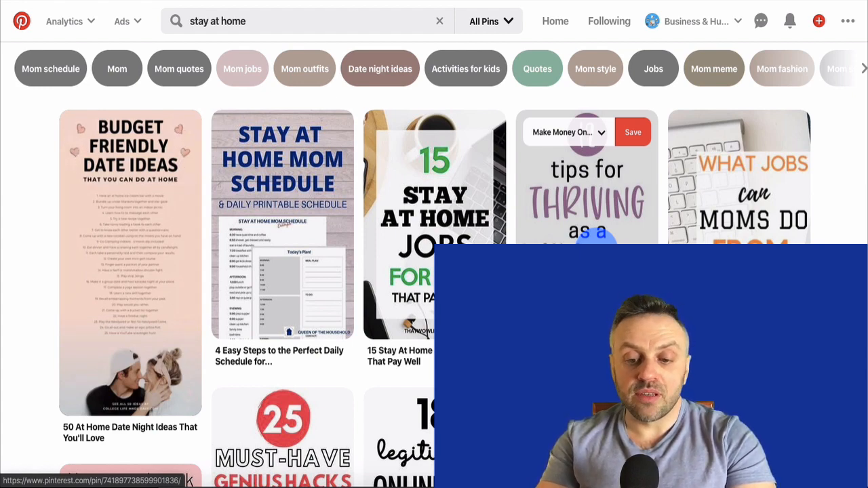
scroll(435, 291, "down", 4)
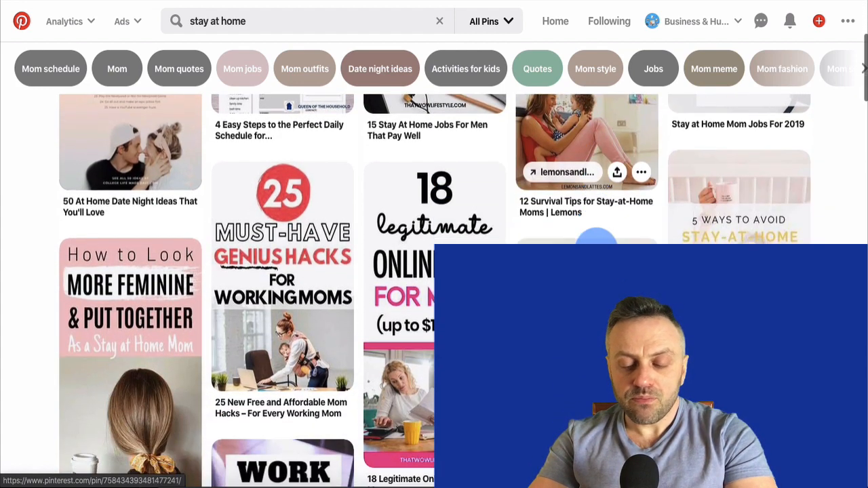
scroll(586, 234, "up", 4)
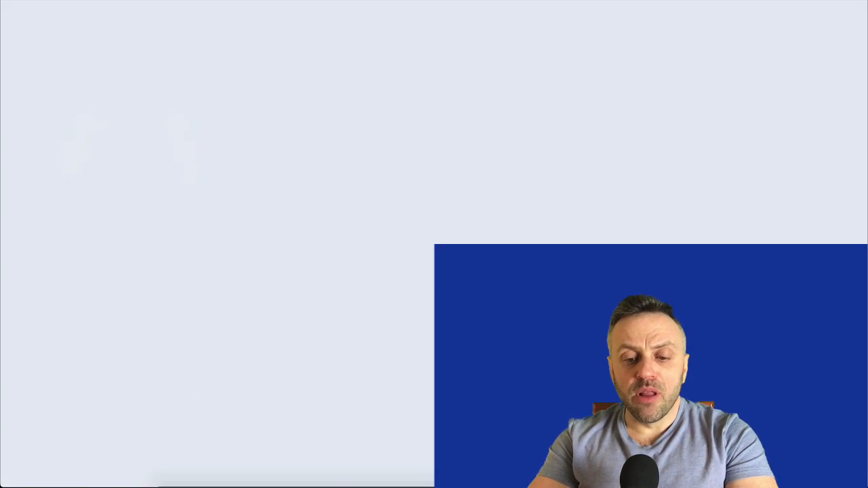
Switch to MaxBounty and search the United States campaigns for "work at home".
scroll(291, 275, "up", 3)
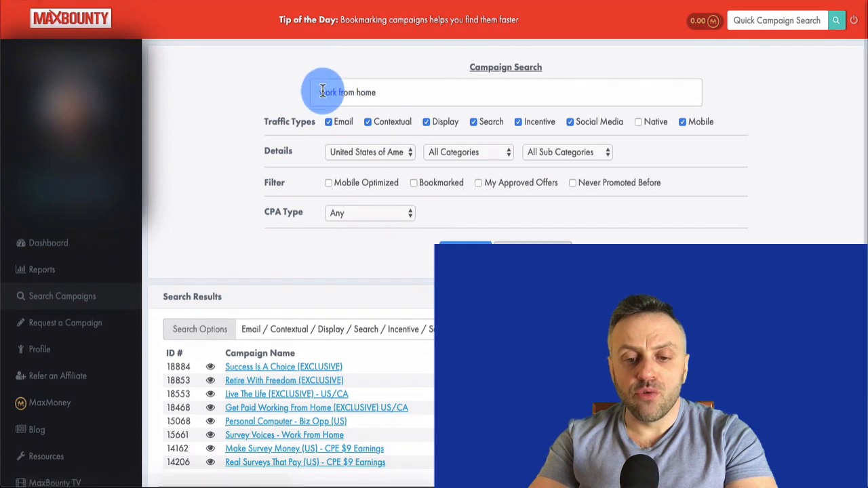
left_click(389, 92)
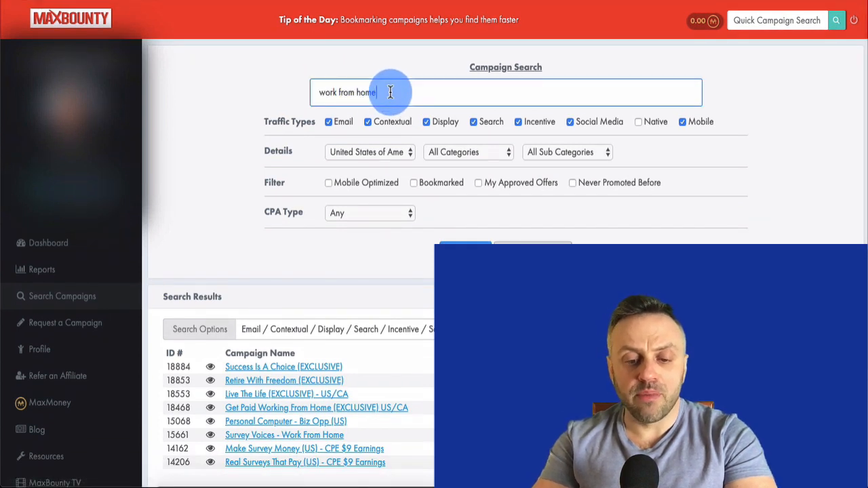
key("ctrl+a")
type("work from home")
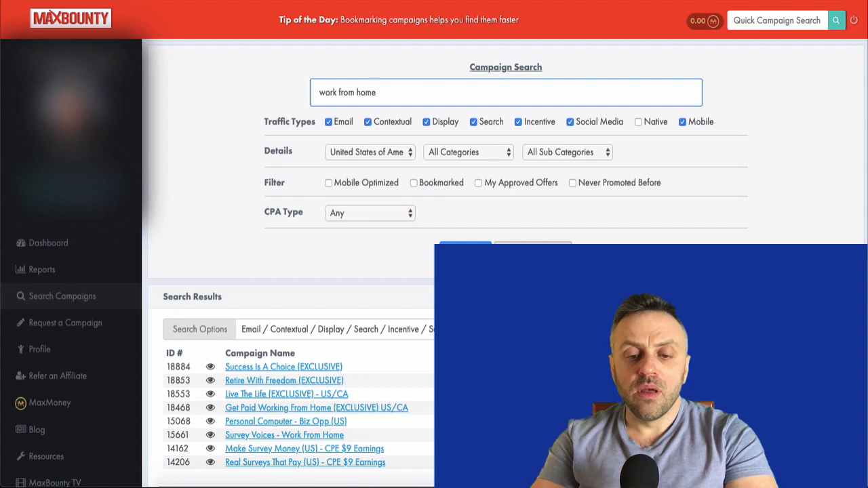
key("Return")
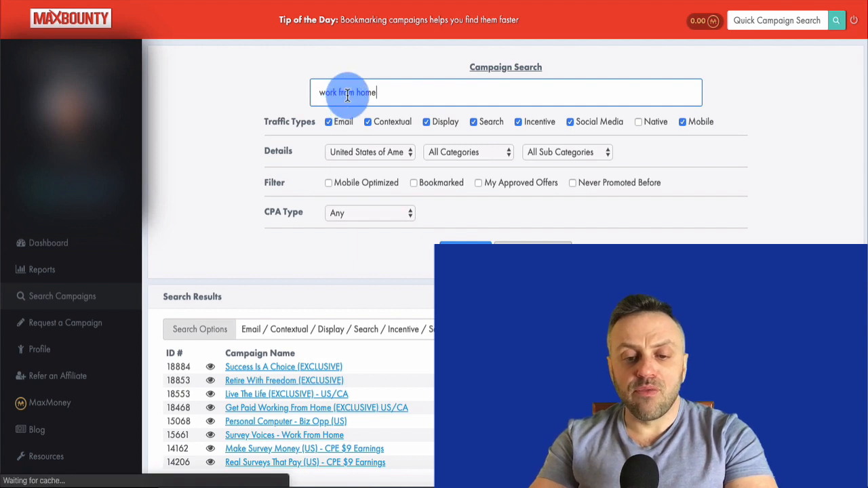
left_click(346, 92)
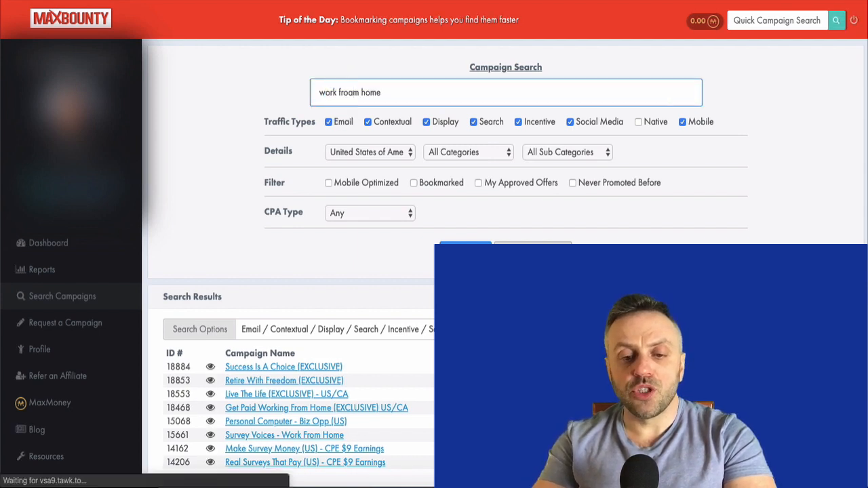
double_click(347, 92)
type("at")
key("Return")
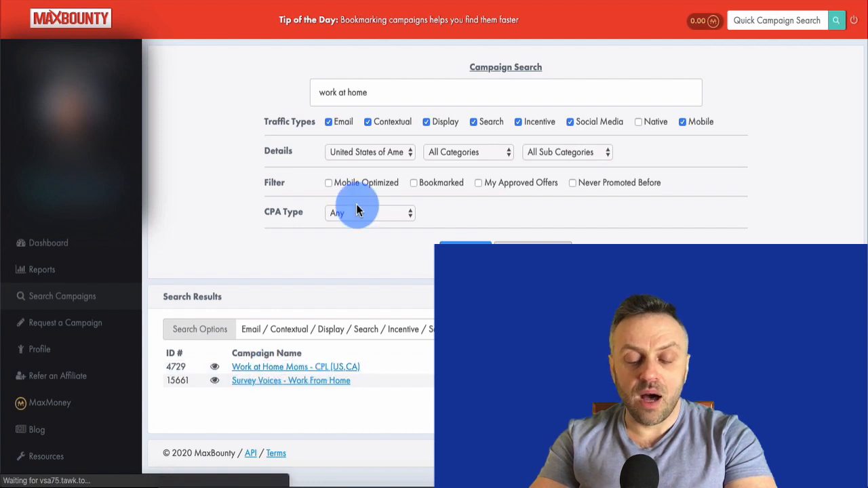
View the "Work at Home Moms - CPL (US,CA)" offer and browse the related Biz Opp campaigns that pay per lead.
left_click(286, 370)
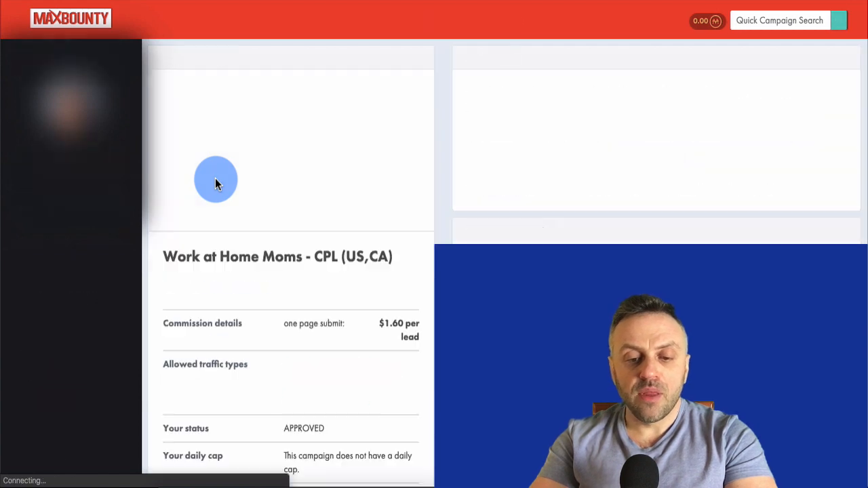
scroll(223, 316, "down", 2)
left_click(216, 229)
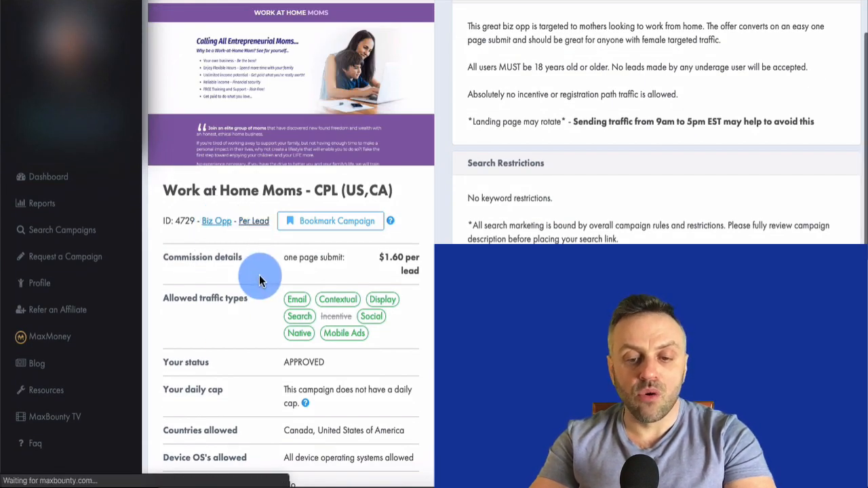
scroll(259, 275, "down", 3)
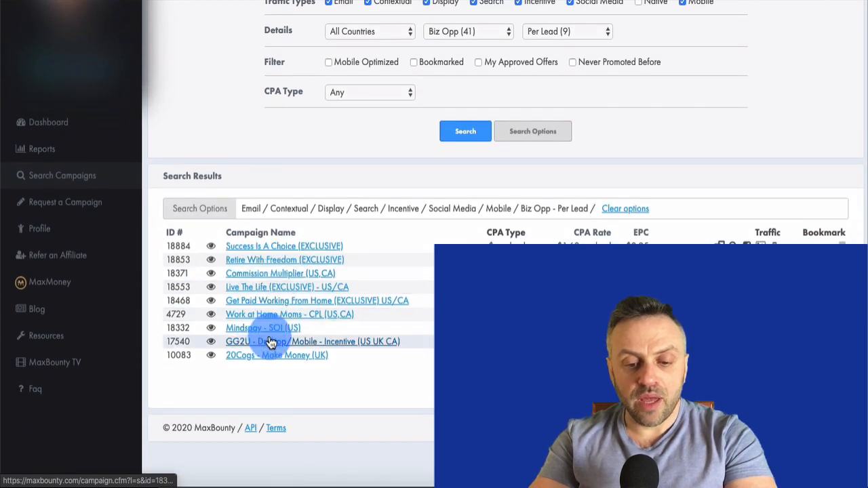
left_click(272, 329)
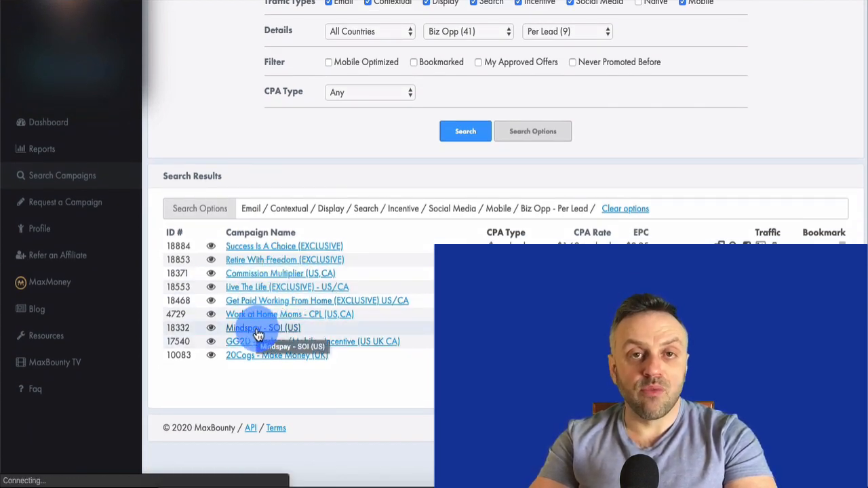
scroll(285, 276, "up", 3)
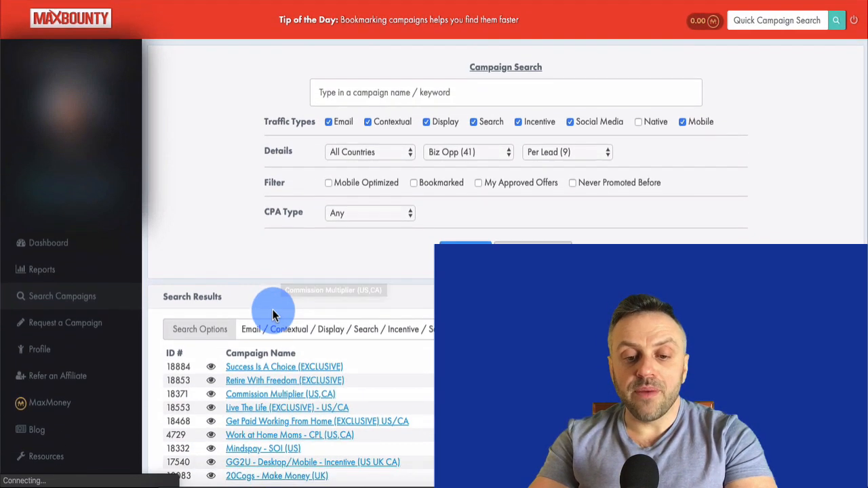
Return to the "work at home" campaign results and view the details of the "Survey Voices - Work From Home" offer.
left_click(93, 32)
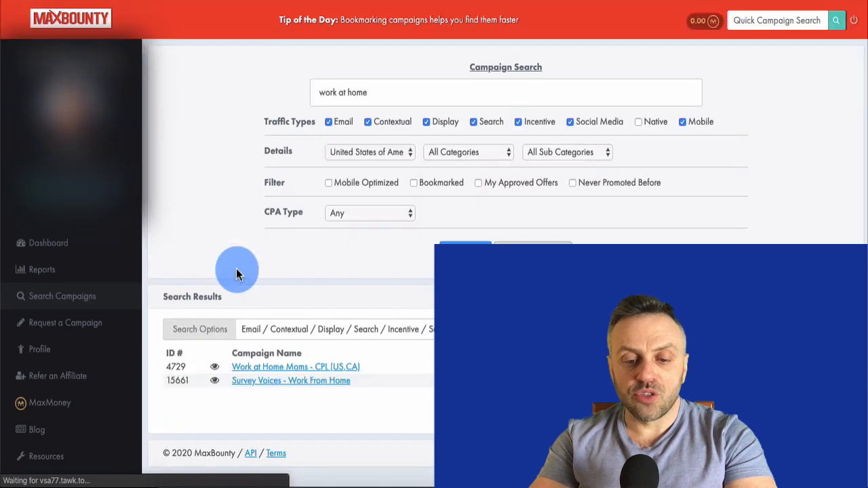
triple_click(342, 92)
type("from")
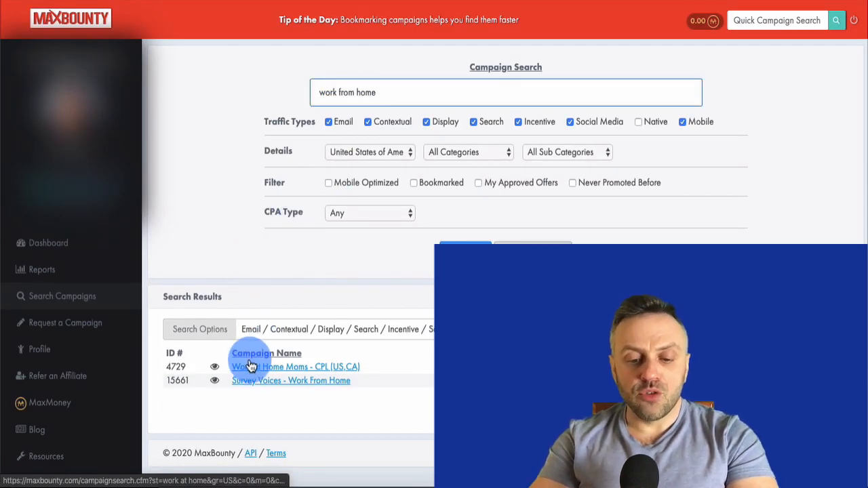
key("Return")
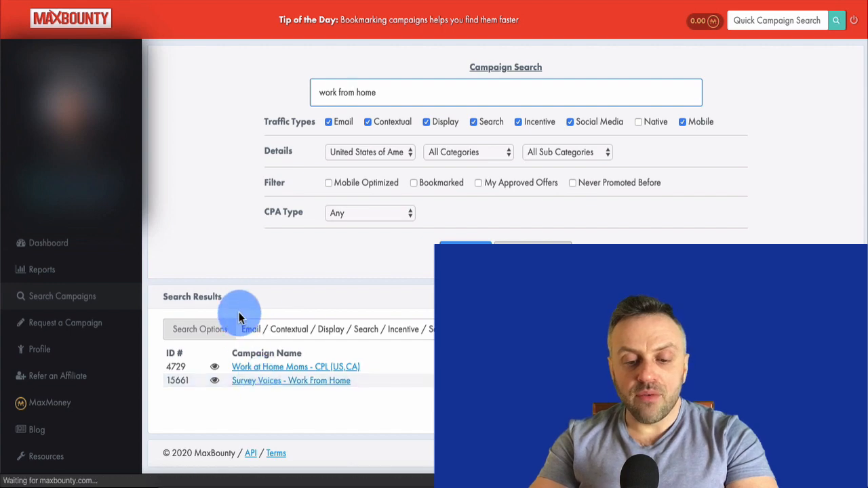
right_click(238, 312)
left_click(200, 196)
scroll(201, 197, "down", 3)
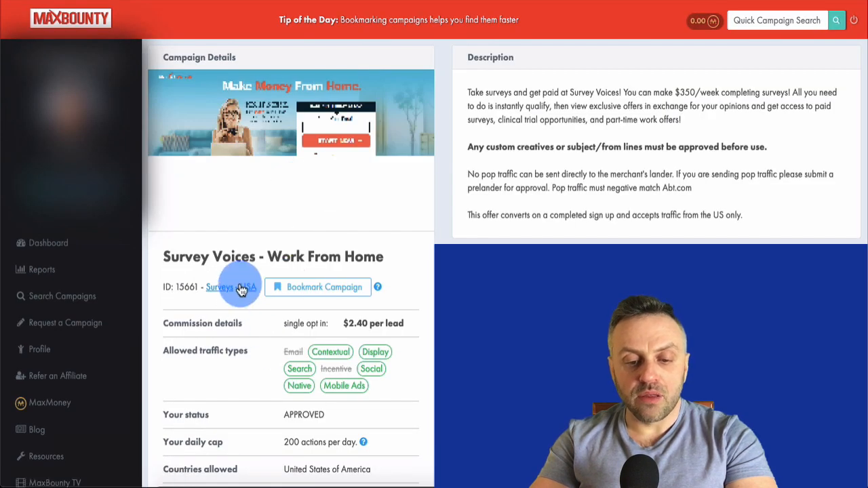
List the campaigns in the offer's Surveys - USA category and examine their payouts and allowed traffic types.
left_click(249, 290)
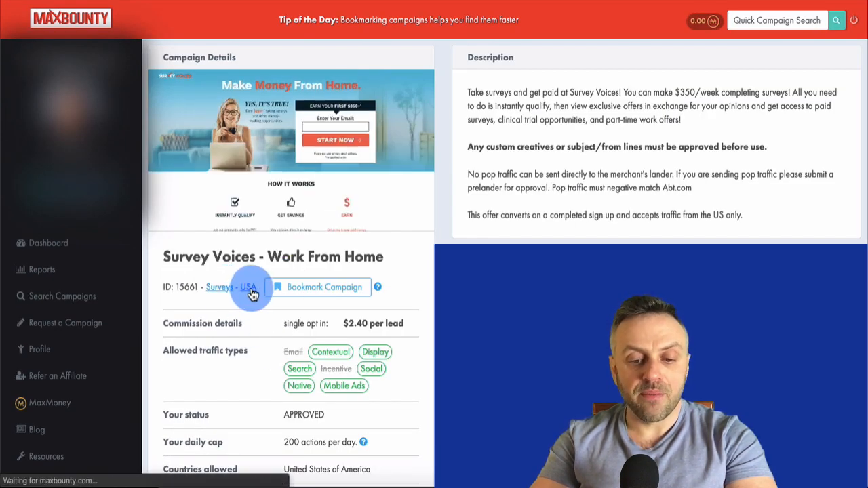
scroll(252, 294, "down", 5)
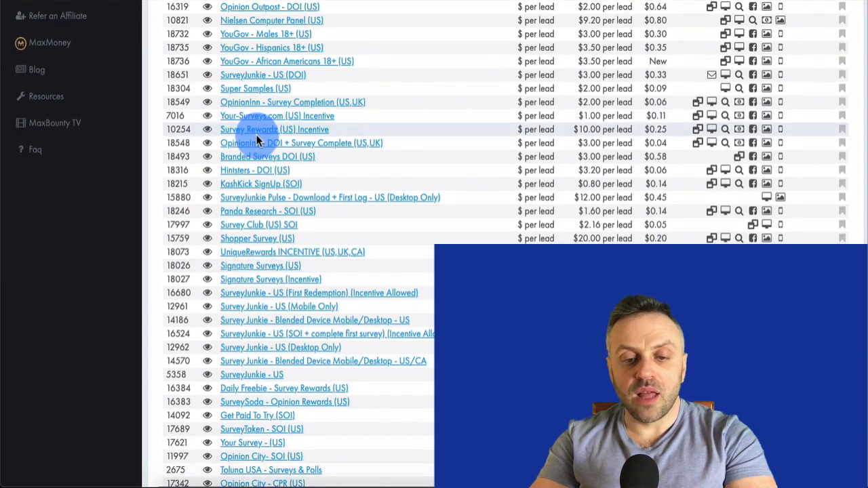
scroll(256, 138, "up", 1)
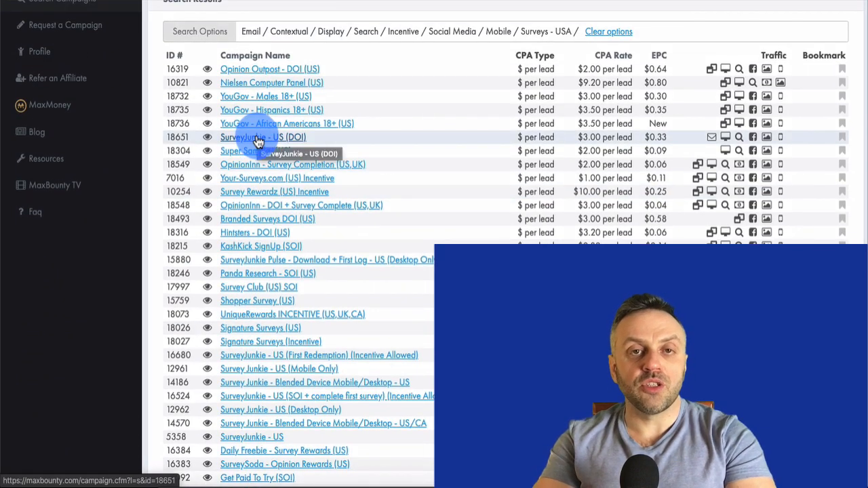
left_click(257, 139)
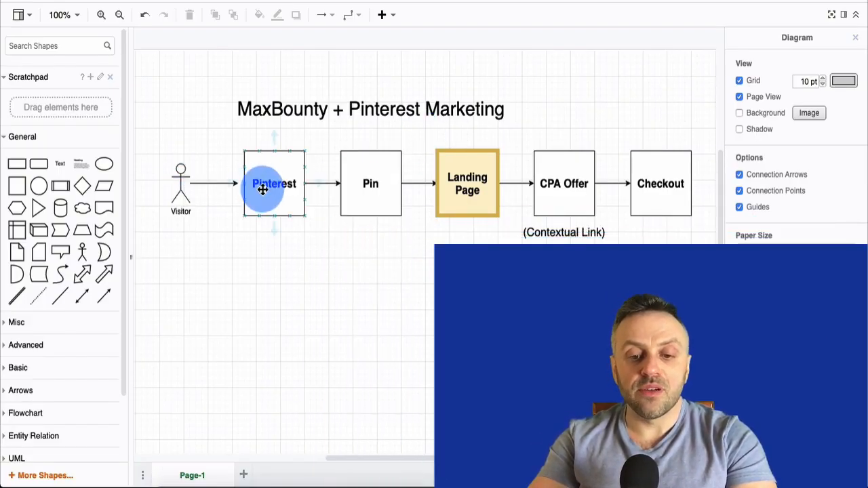
In the MaxBounty + Pinterest Marketing diagram, relabel the "Landing Page" box as "Article".
double_click(465, 182)
type("Article")
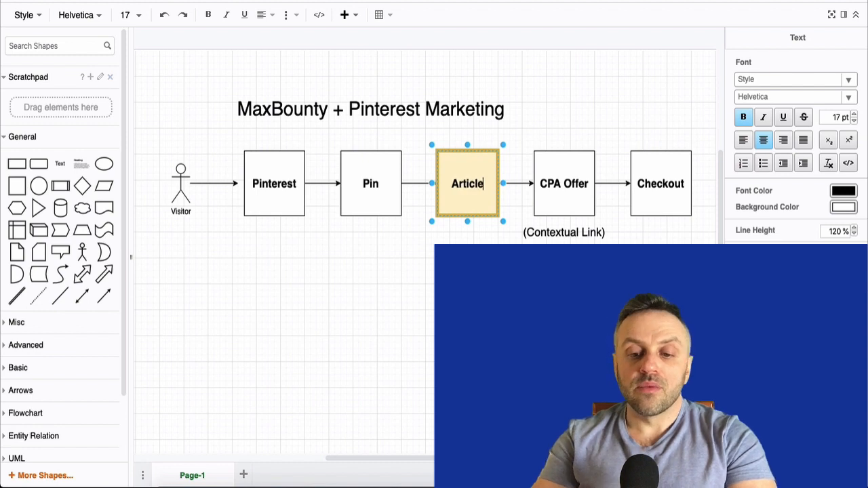
left_click(430, 330)
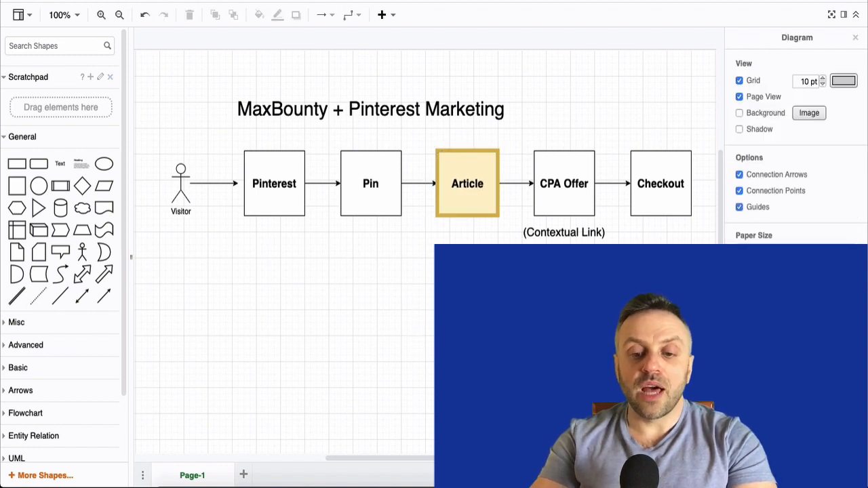
Relabel the diagram's "Checkout" box as "$$$" and switch back to the MaxBounty survey campaign list in Safari.
left_click(473, 194)
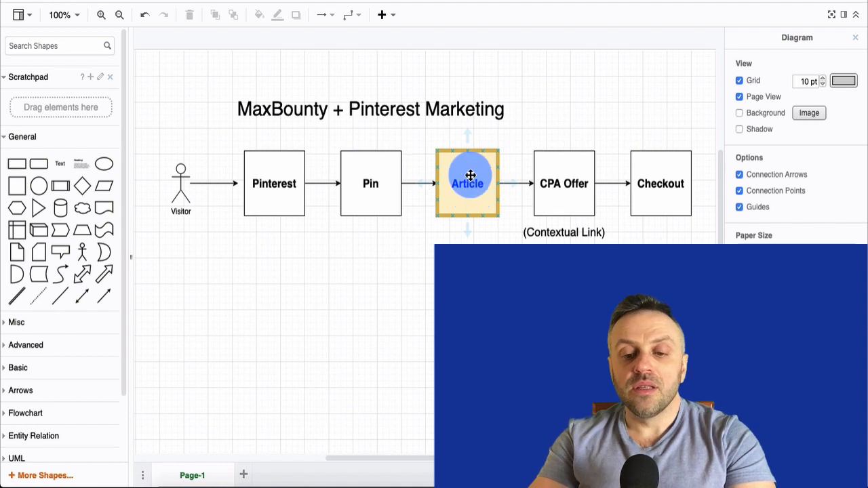
left_click(548, 197)
left_click(560, 234)
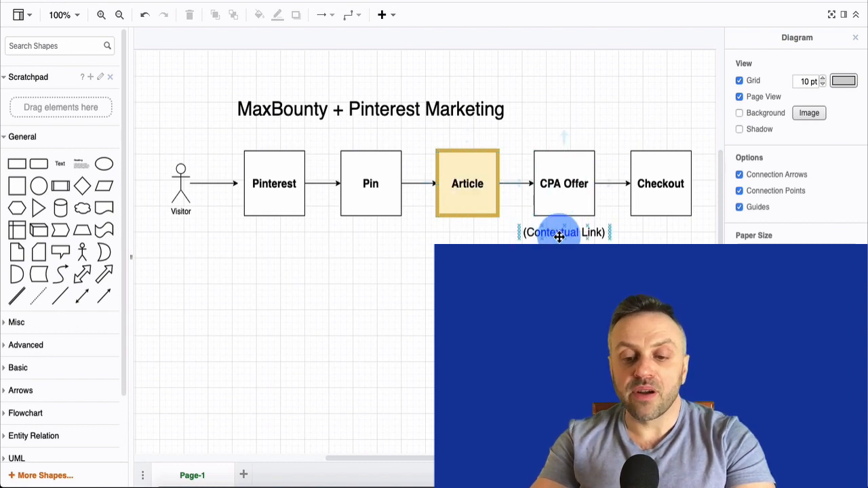
left_click(663, 186)
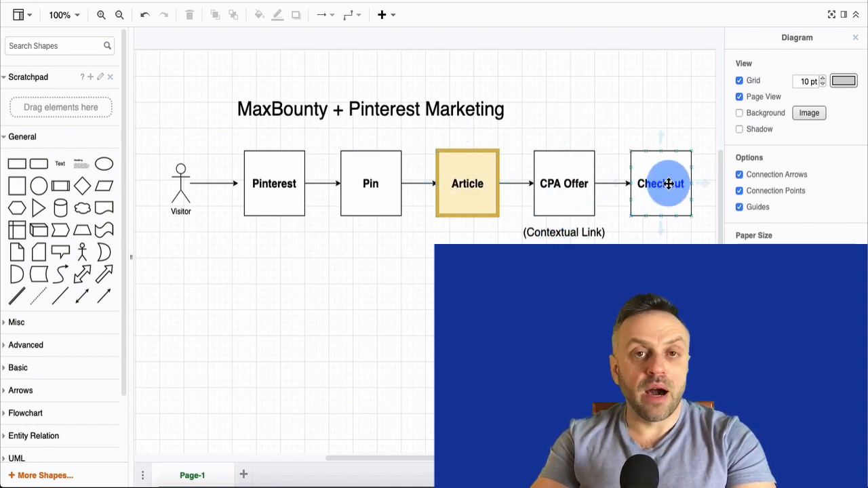
double_click(665, 183)
type("$$$")
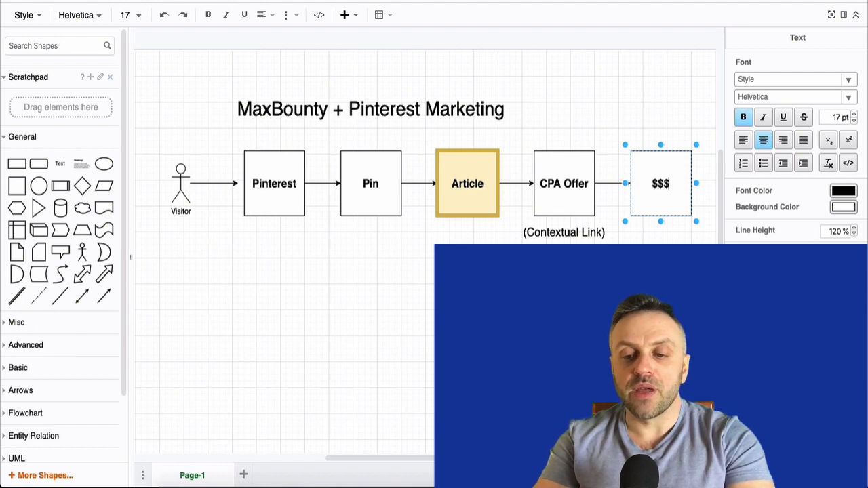
left_click(259, 446)
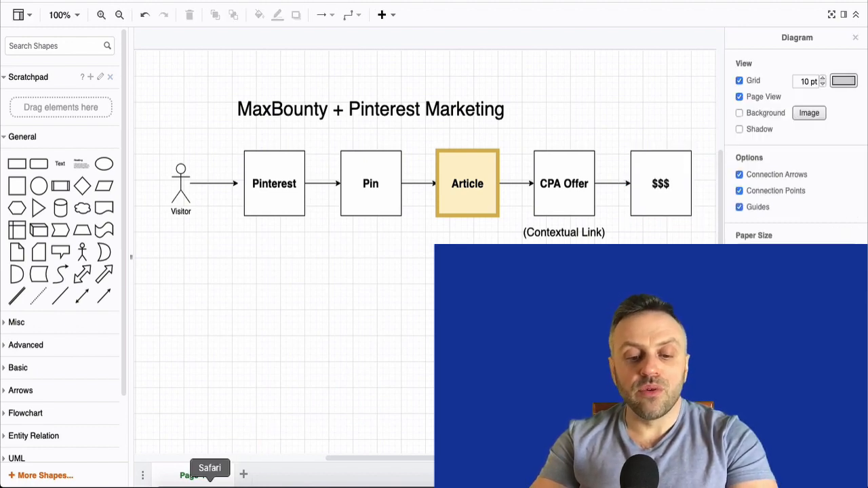
left_click(228, 480)
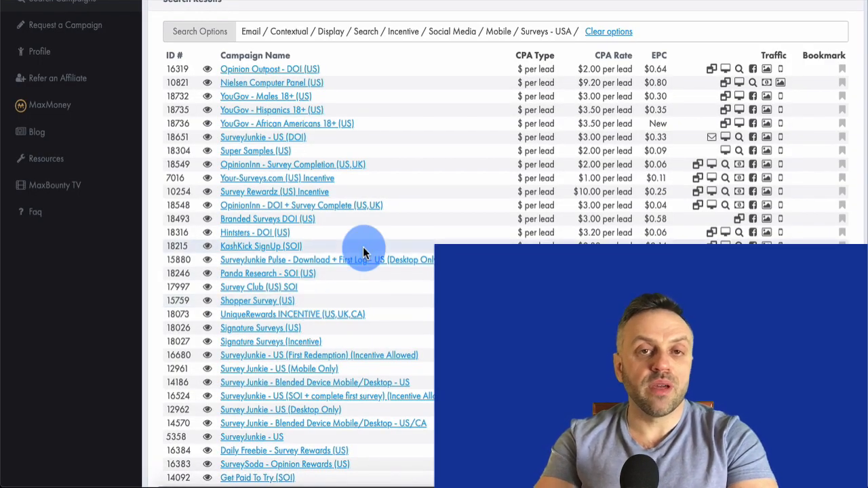